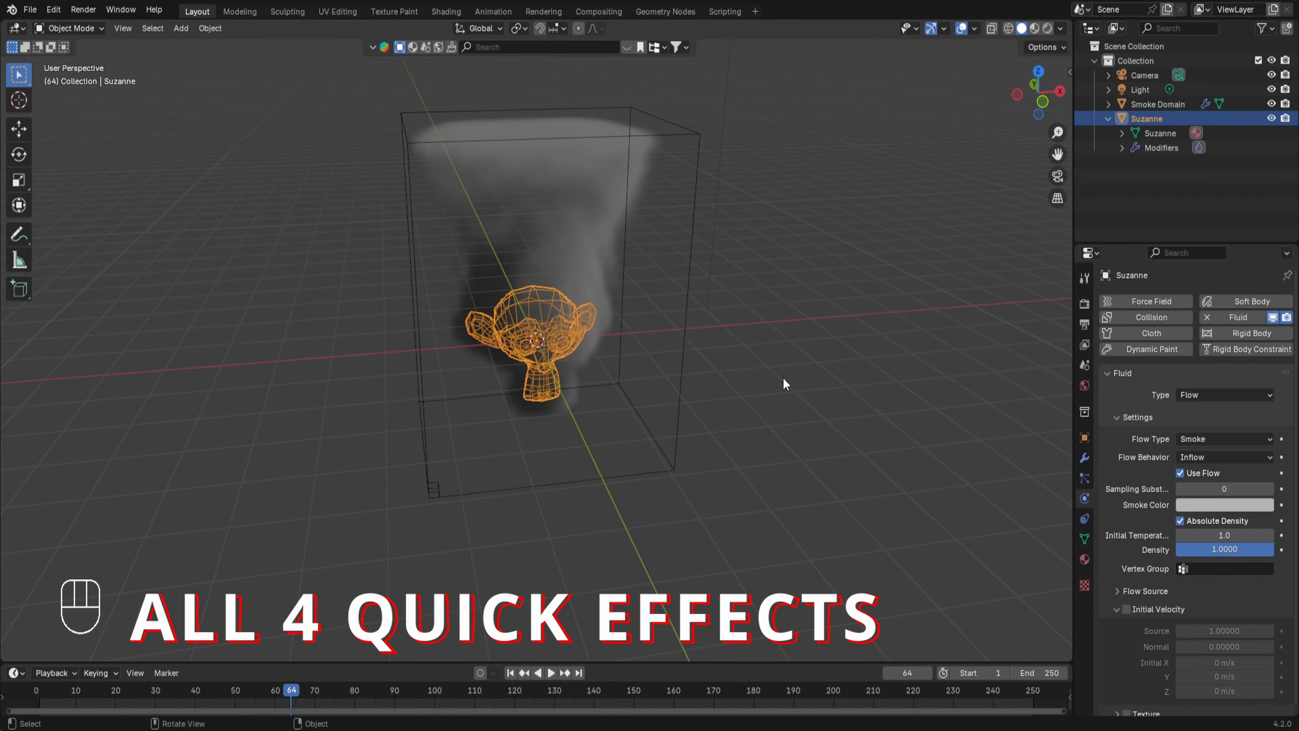
{"action": "key", "text": "space"}
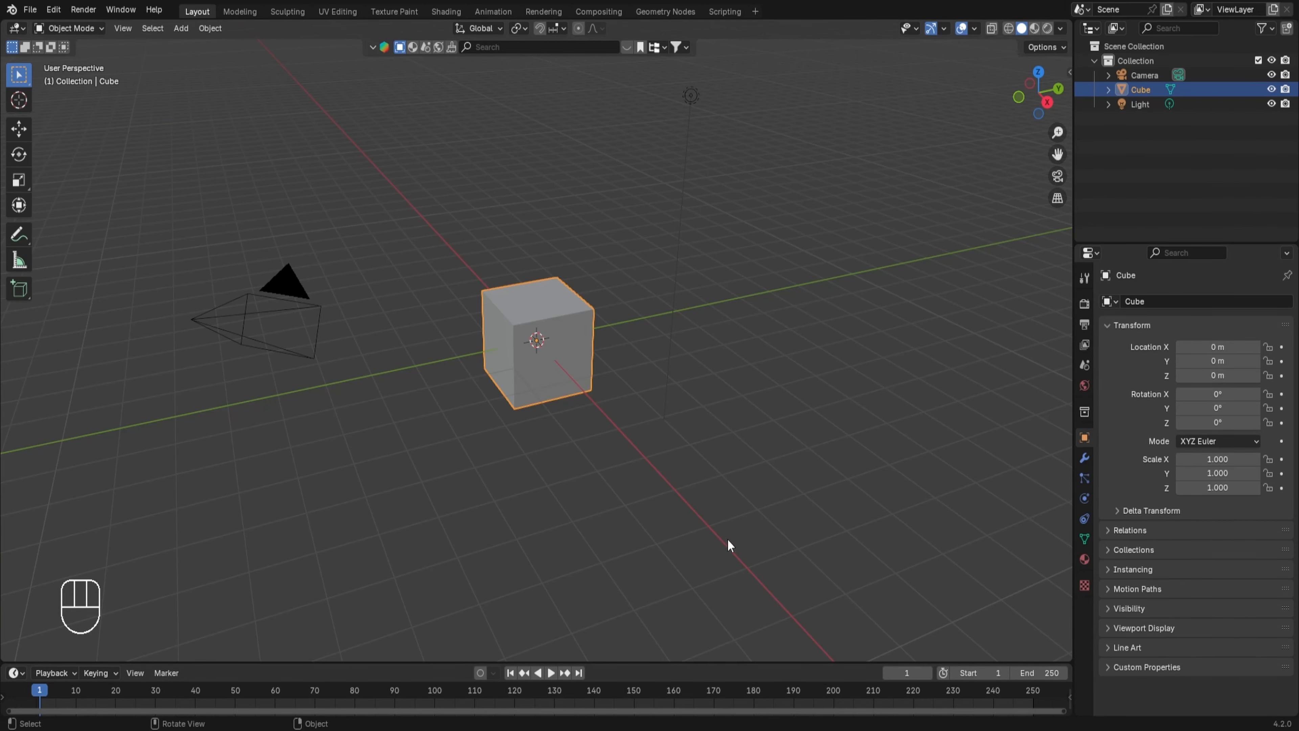
{"action": "left_click", "coordinate": [211, 29]}
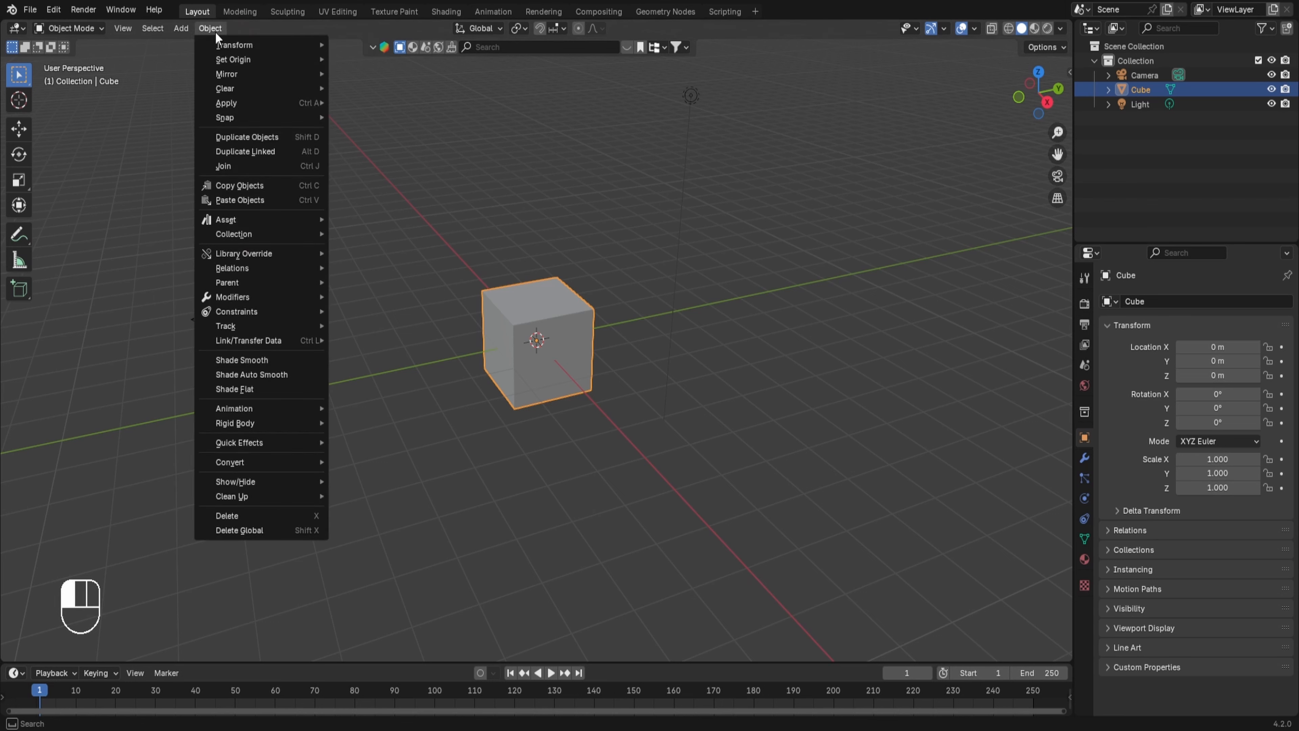
{"action": "mouse_move", "coordinate": [235, 445]}
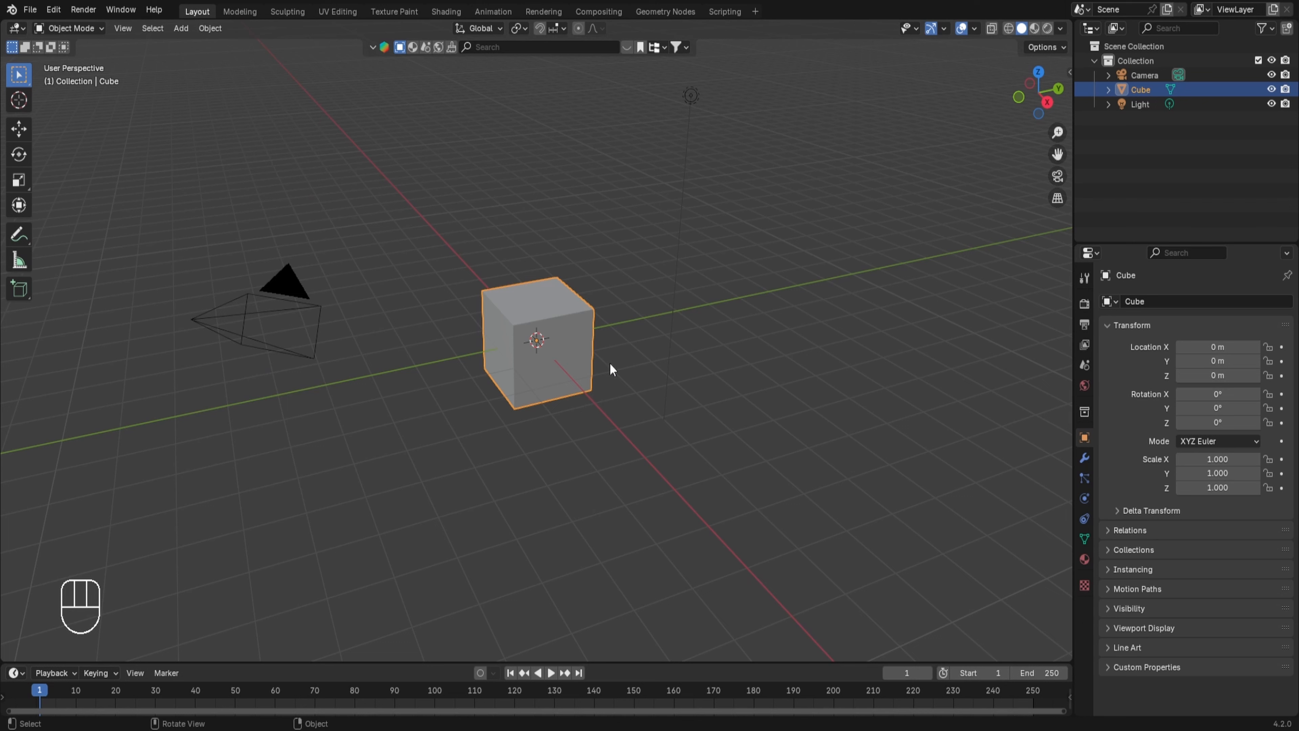
Step: Delete the default cube and add a Monkey mesh at the world origin in its place
{"action": "key", "text": "x"}
{"action": "left_click", "coordinate": [588, 338]}
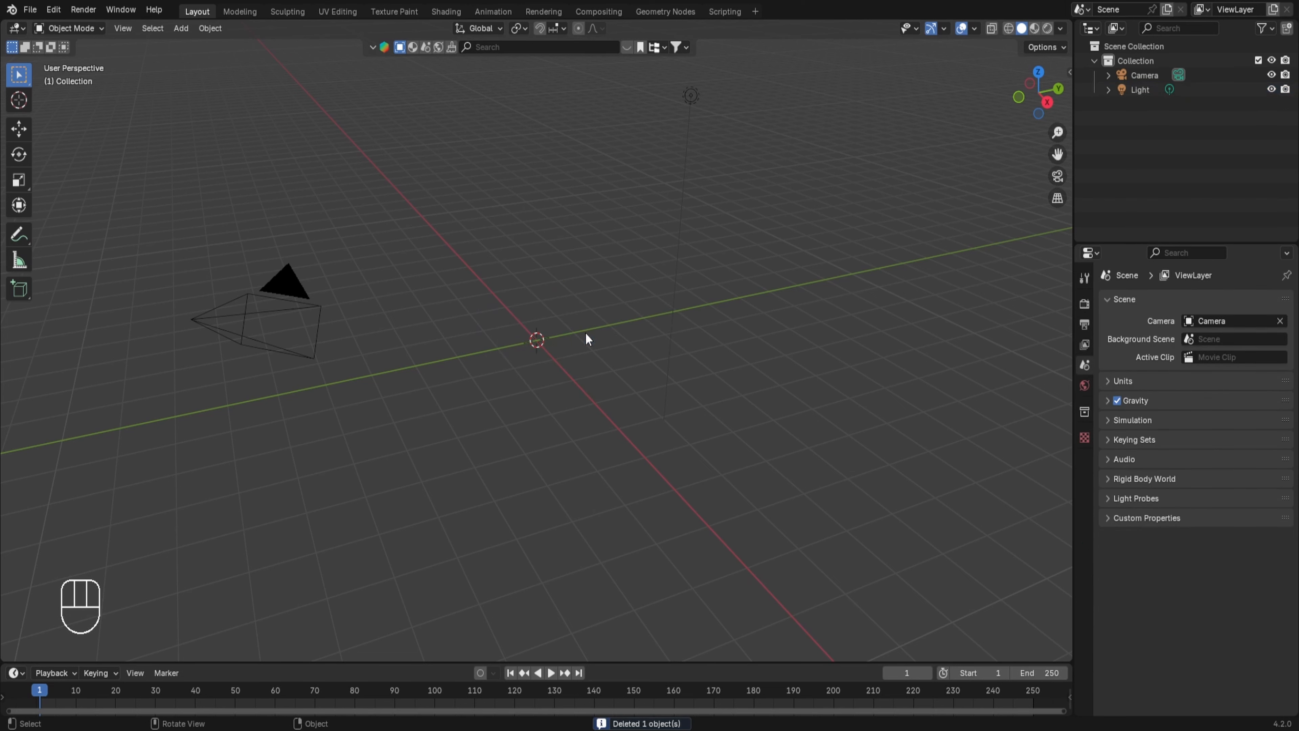
{"action": "key", "text": "shift+a"}
{"action": "mouse_move", "coordinate": [542, 182]}
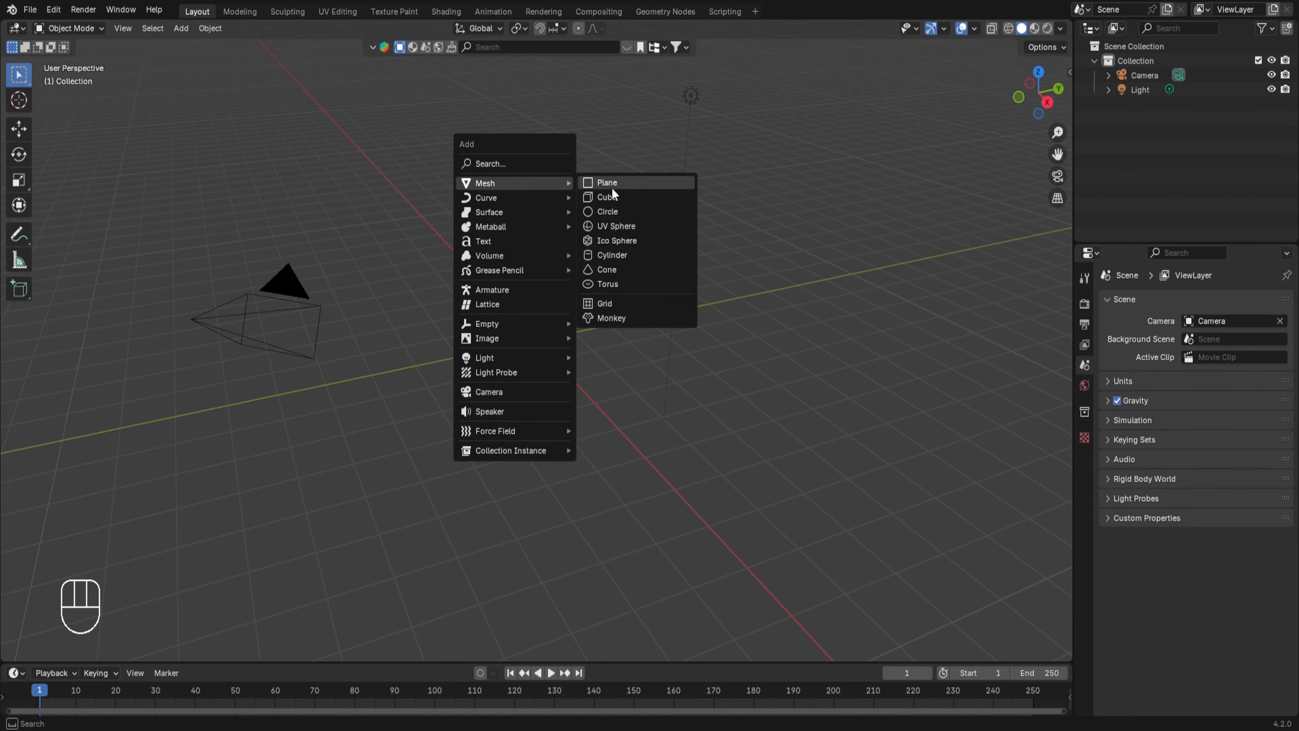
{"action": "left_click", "coordinate": [611, 317]}
{"action": "middle_click_drag", "start_coordinate": [588, 362], "coordinate": [644, 354]}
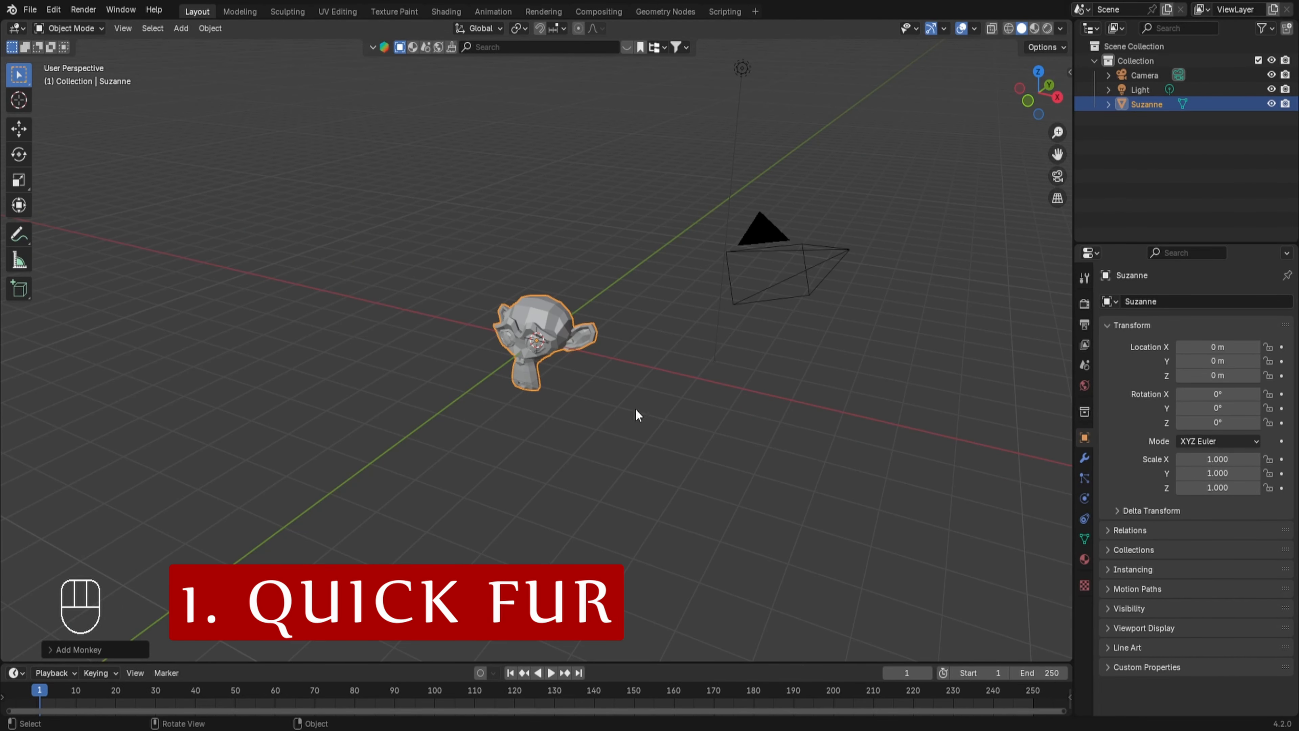
Step: Apply the Quick Fur effect to the monkey and view the furry head from the other side
{"action": "left_click", "coordinate": [210, 28]}
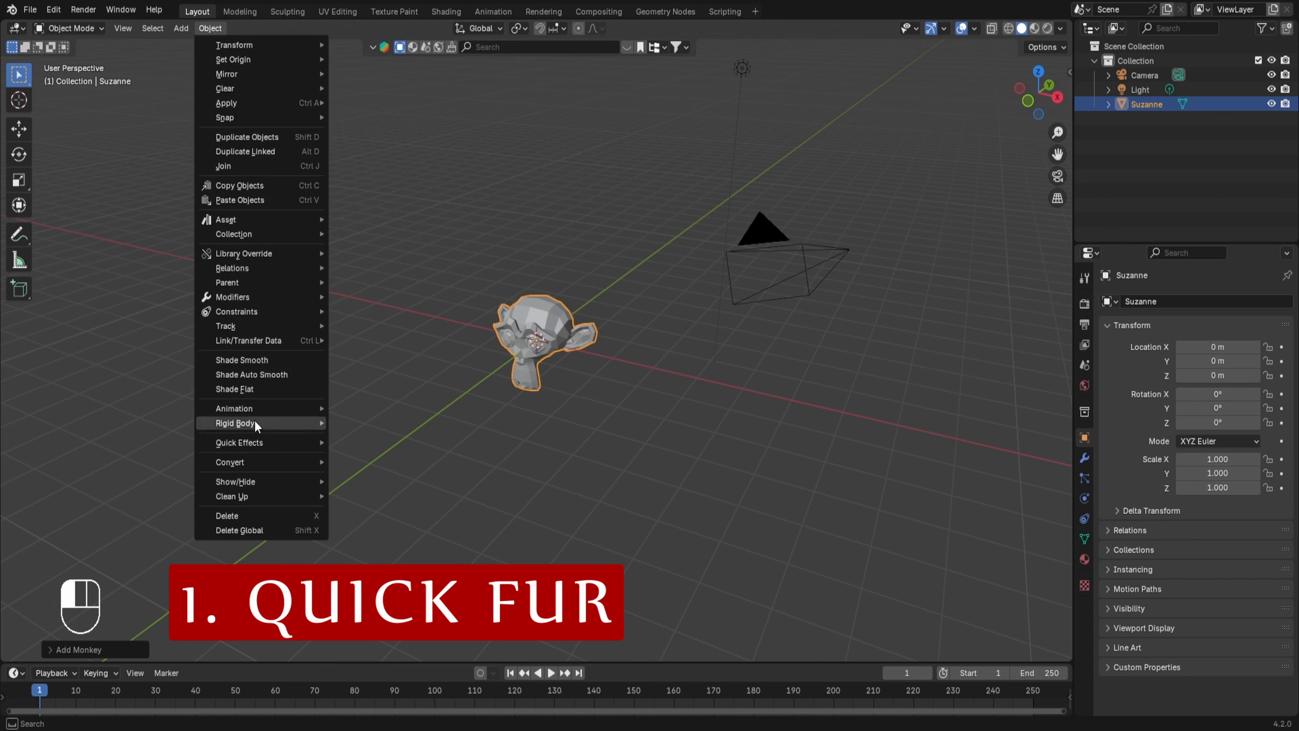
{"action": "left_click", "coordinate": [344, 441]}
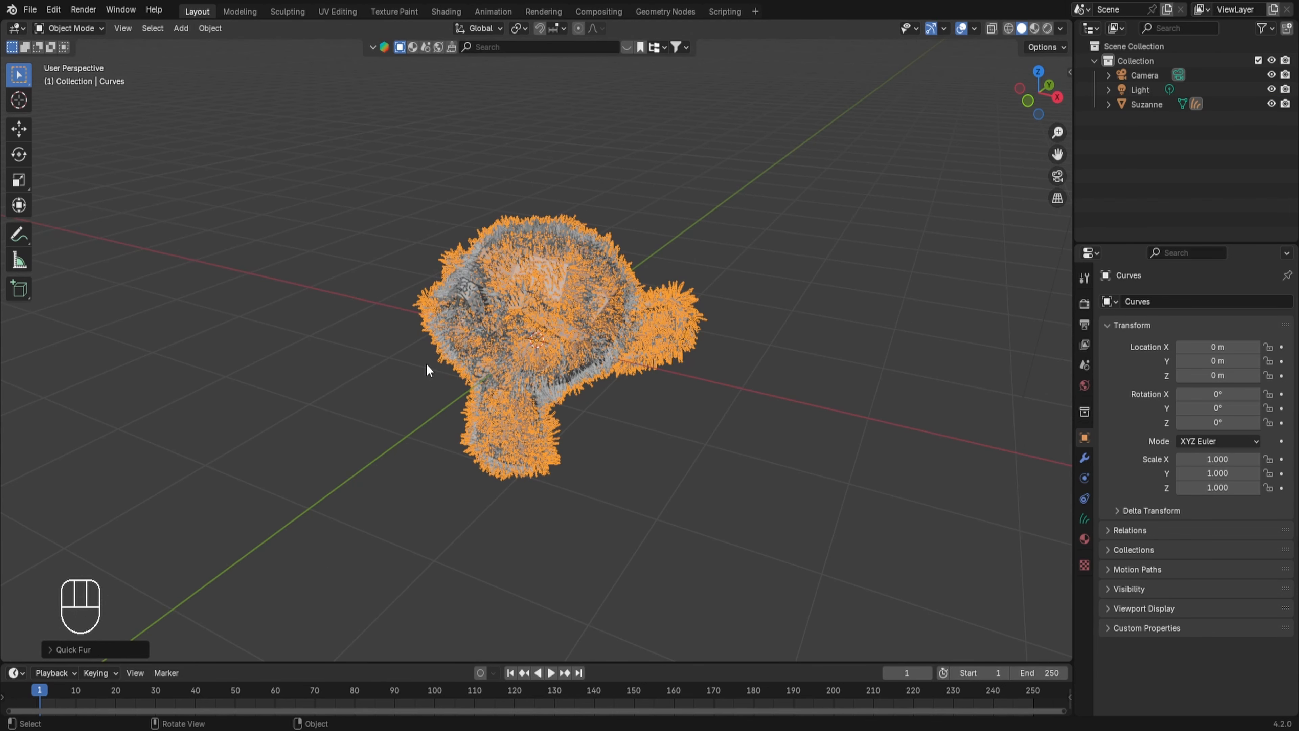
{"action": "middle_click_drag", "start_coordinate": [455, 363], "coordinate": [561, 354]}
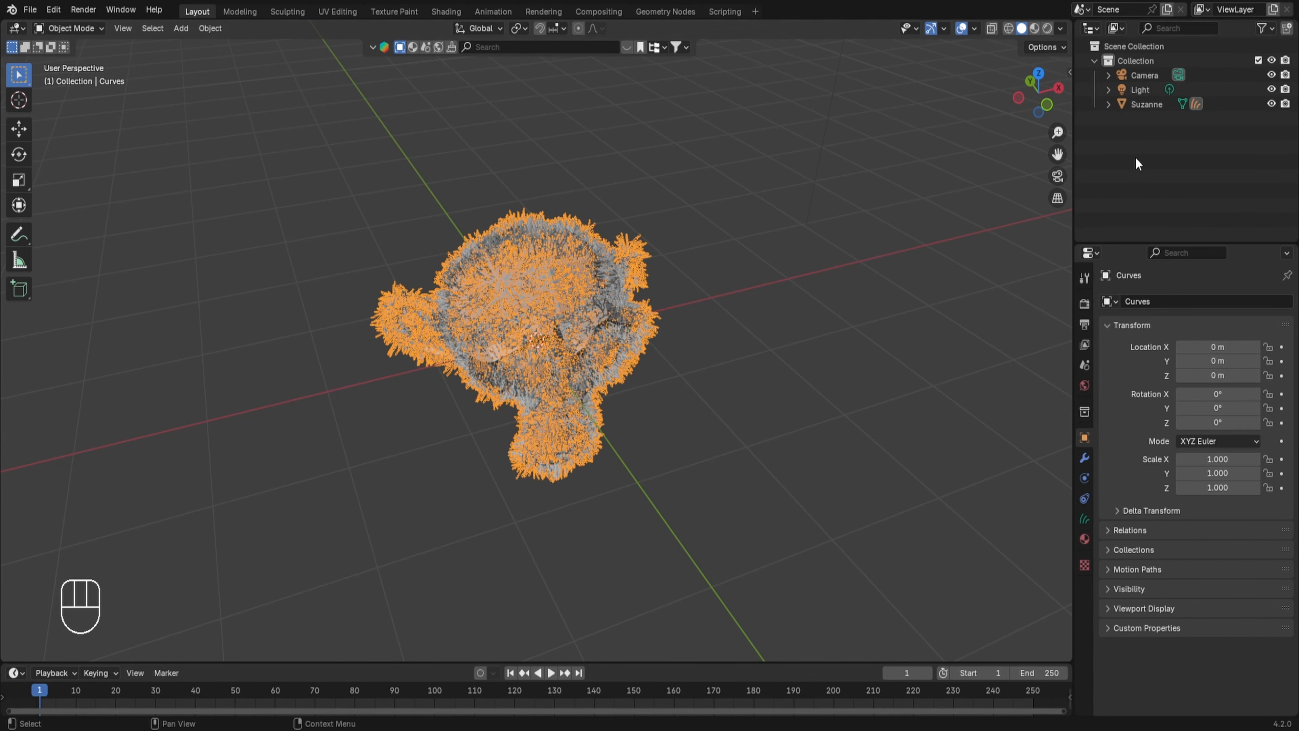
Step: Check the monkey mesh's particle settings to see whether the fur uses a particle system
{"action": "left_click", "coordinate": [1159, 107]}
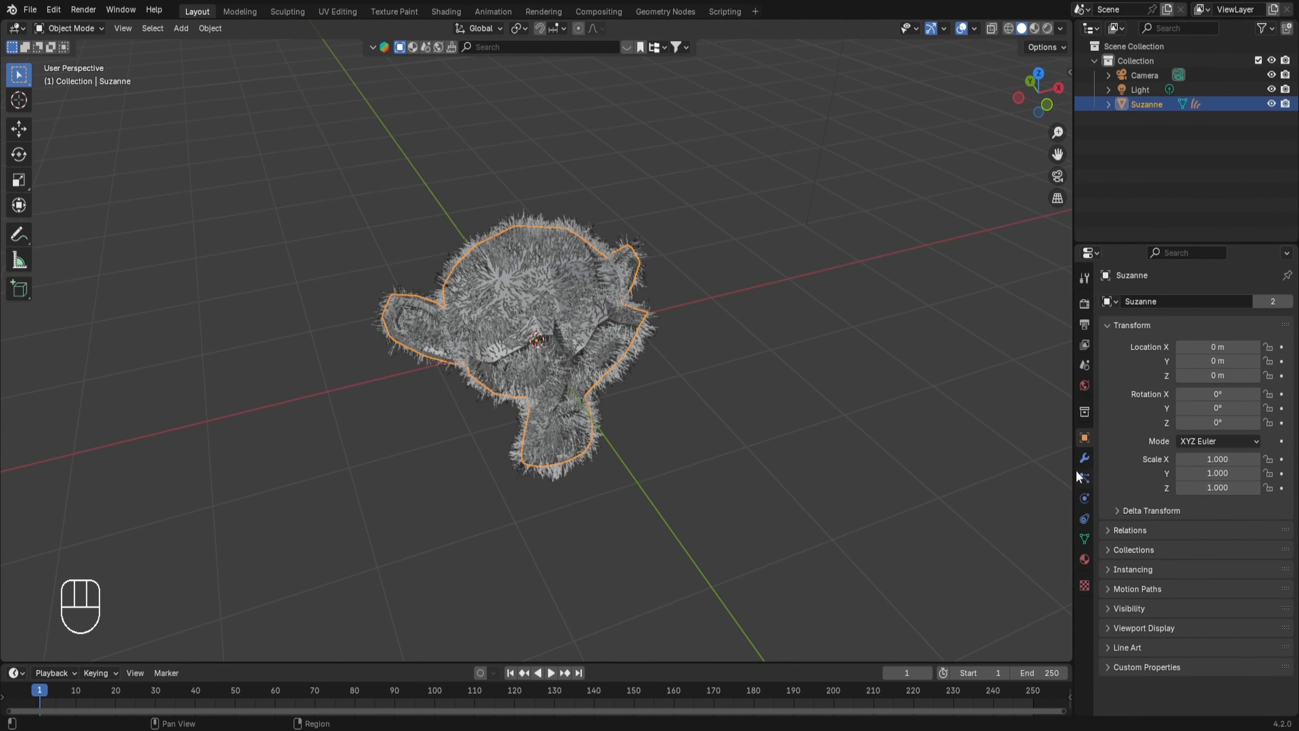
{"action": "left_click", "coordinate": [1084, 477]}
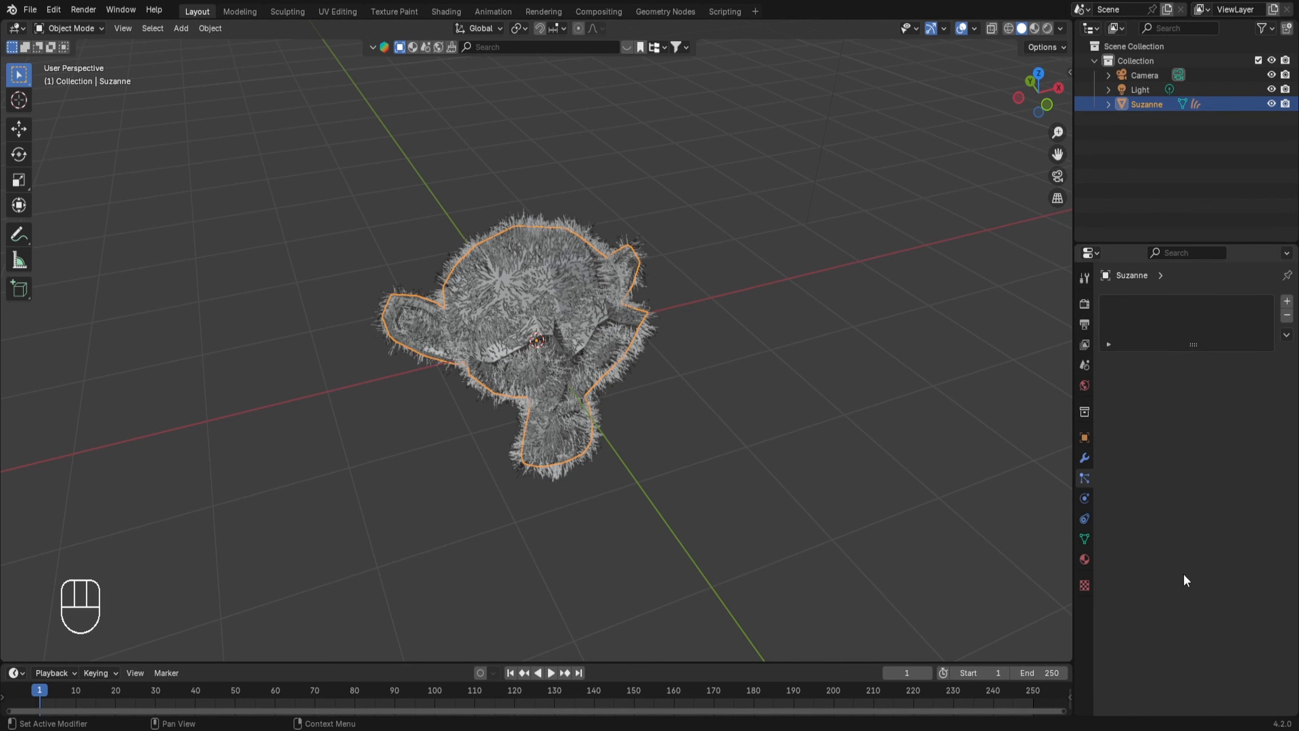
{"action": "scroll", "coordinate": [595, 359], "scroll_direction": "up", "scroll_amount": 2}
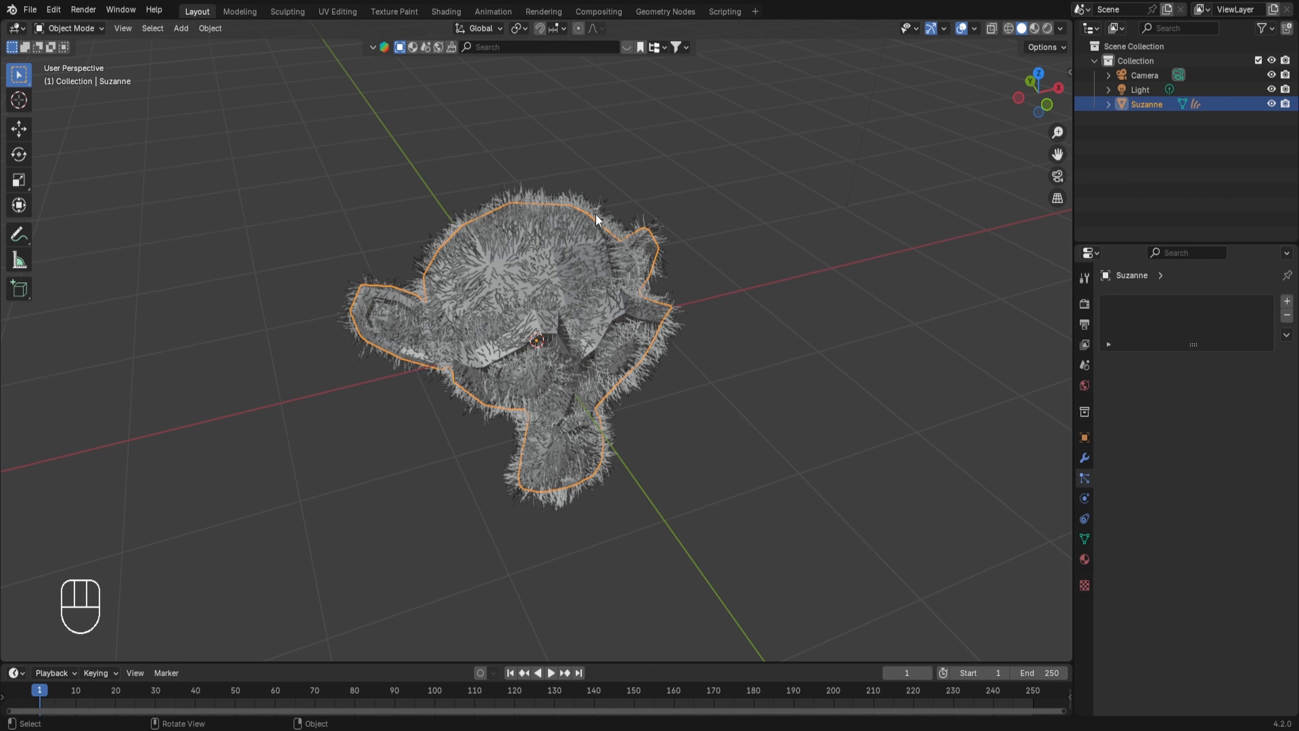
Step: Select the fur curves and examine their Frizz Hair Curves node tree in the Geometry Nodes workspace
{"action": "left_click", "coordinate": [584, 217]}
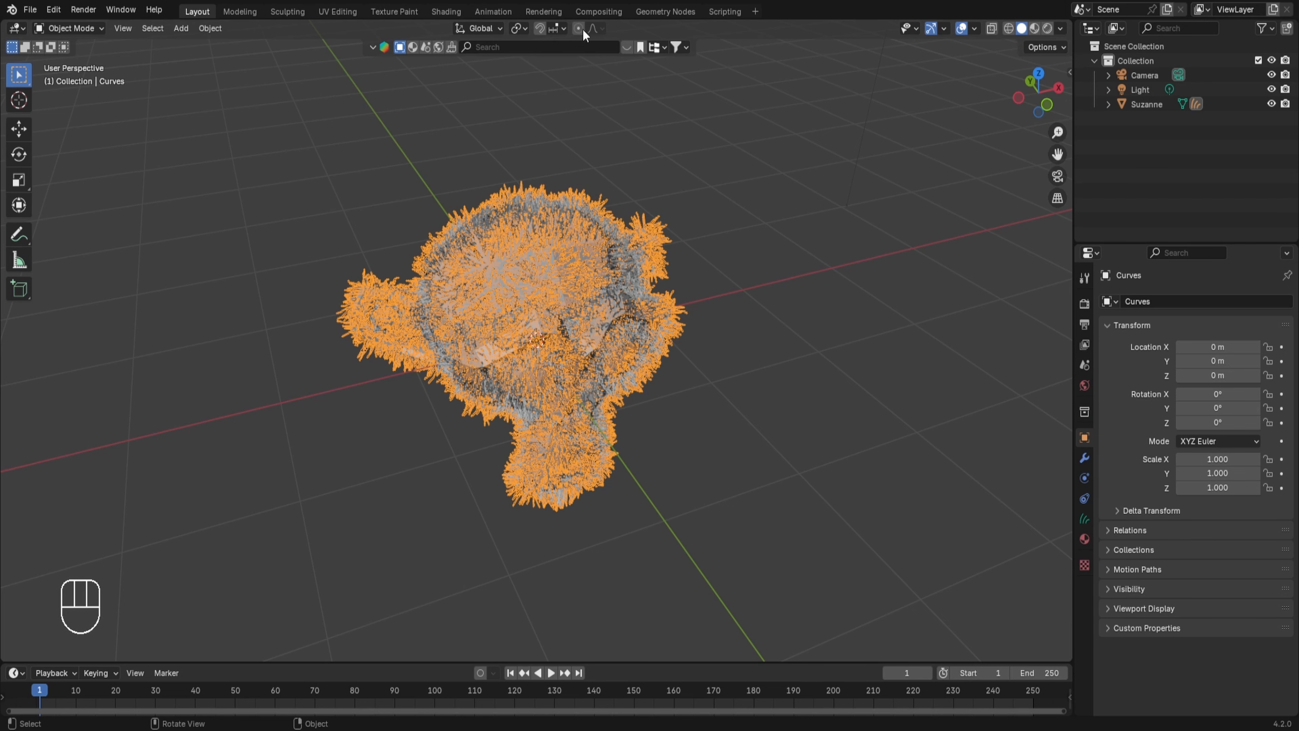
{"action": "left_click", "coordinate": [665, 11]}
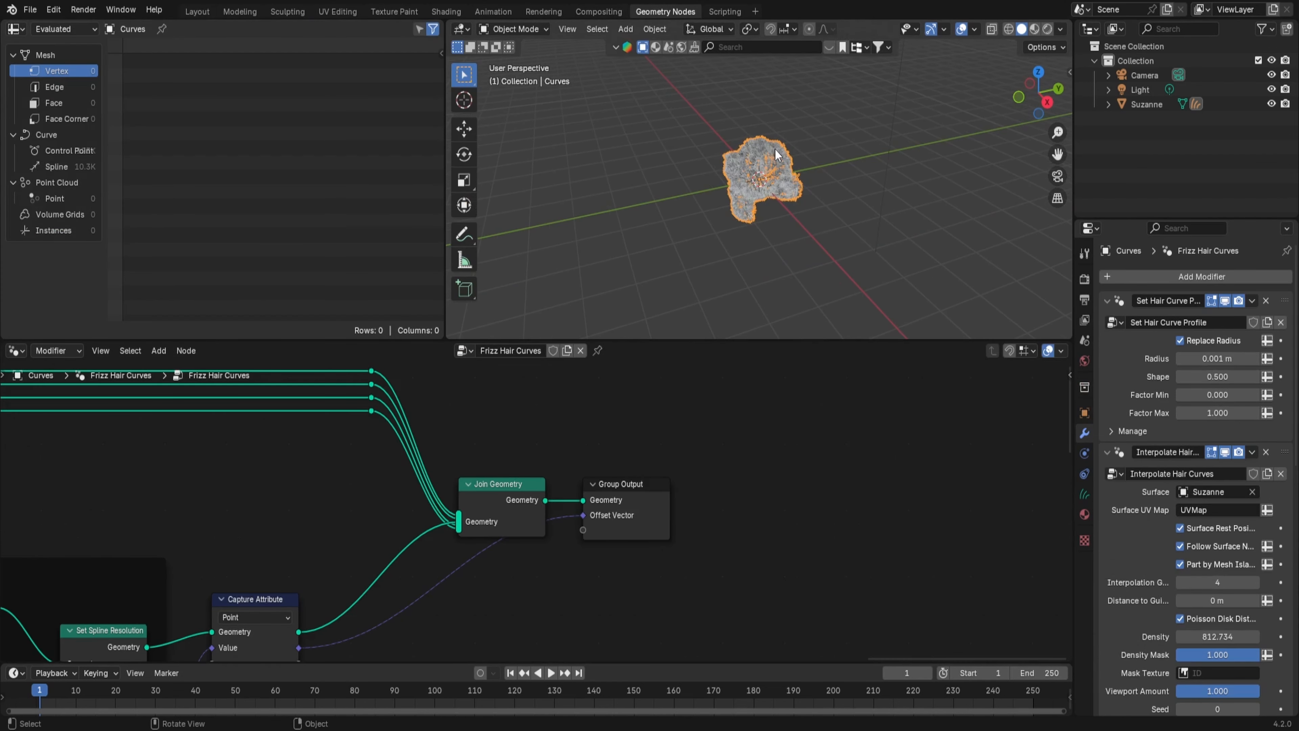
{"action": "scroll", "coordinate": [581, 445], "scroll_direction": "down", "scroll_amount": 5}
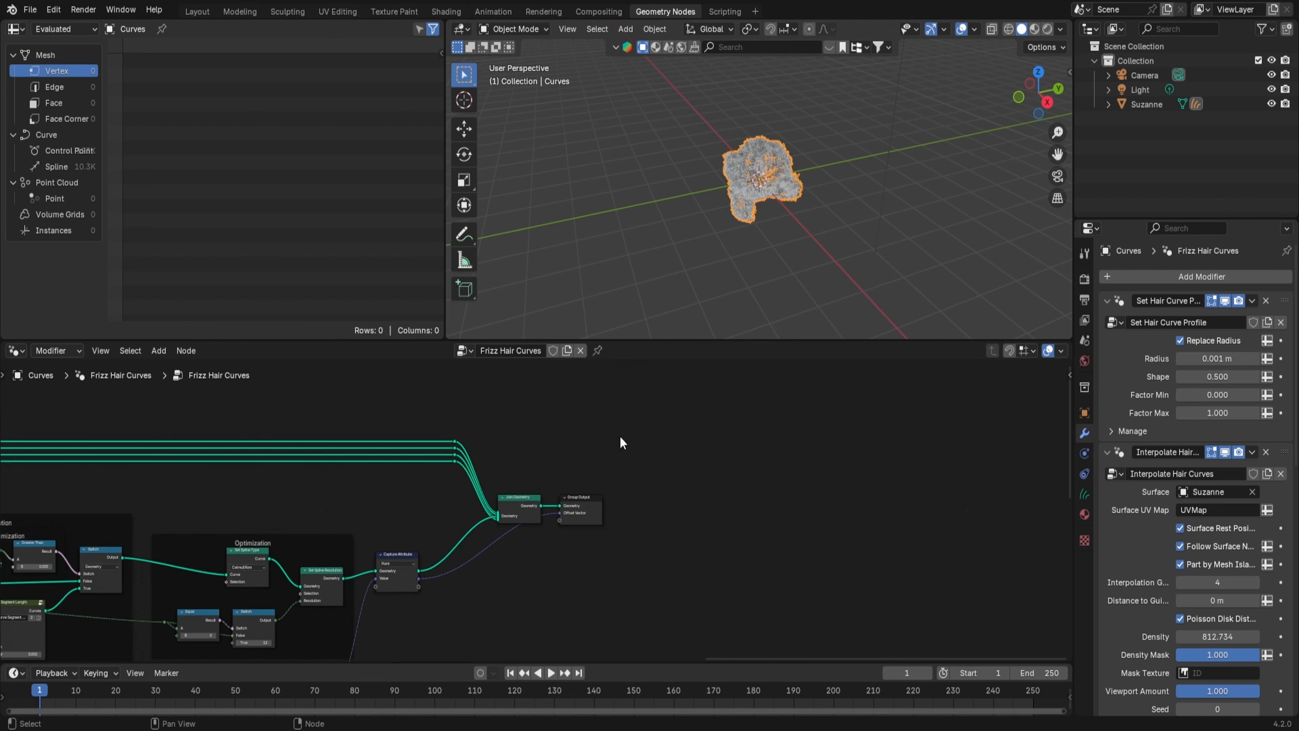
{"action": "scroll", "coordinate": [657, 440], "scroll_direction": "down", "scroll_amount": 2}
{"action": "middle_click_drag", "start_coordinate": [318, 543], "coordinate": [496, 467]}
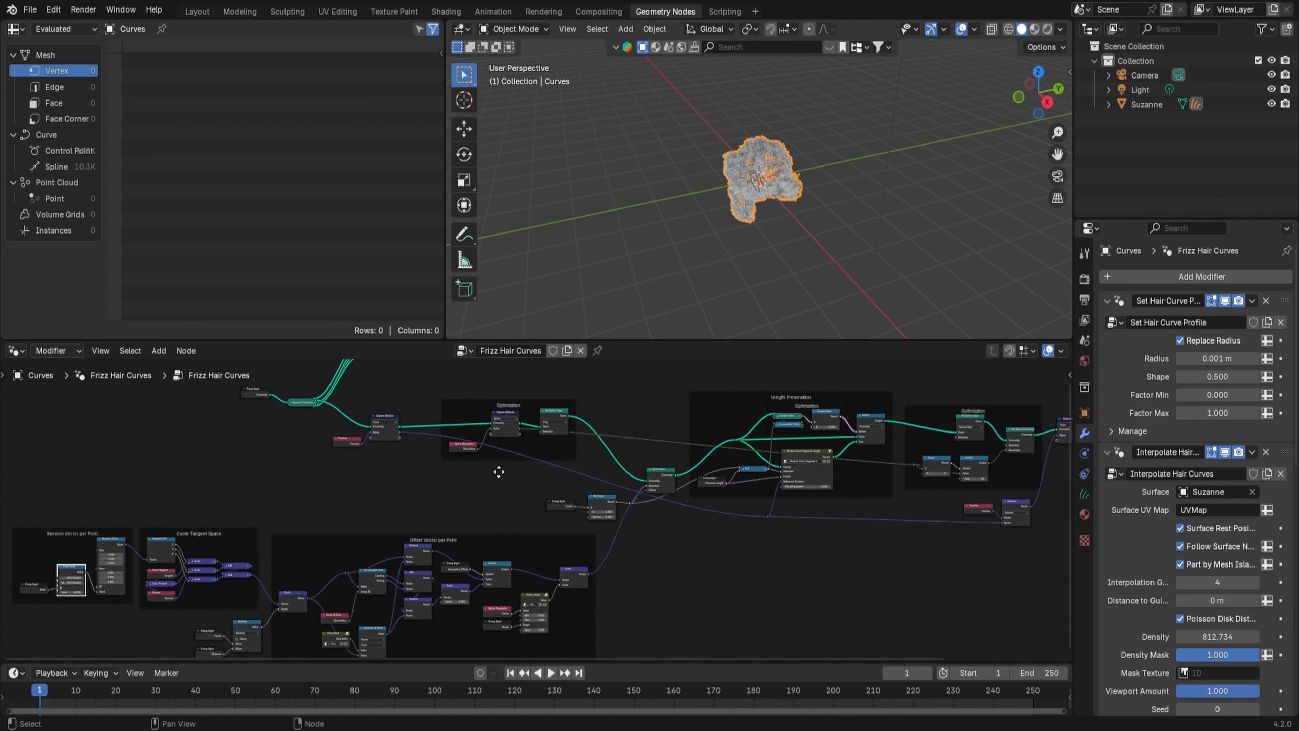
{"action": "scroll", "coordinate": [478, 503], "scroll_direction": "up", "scroll_amount": 3}
{"action": "middle_click_drag", "start_coordinate": [819, 225], "coordinate": [918, 208]}
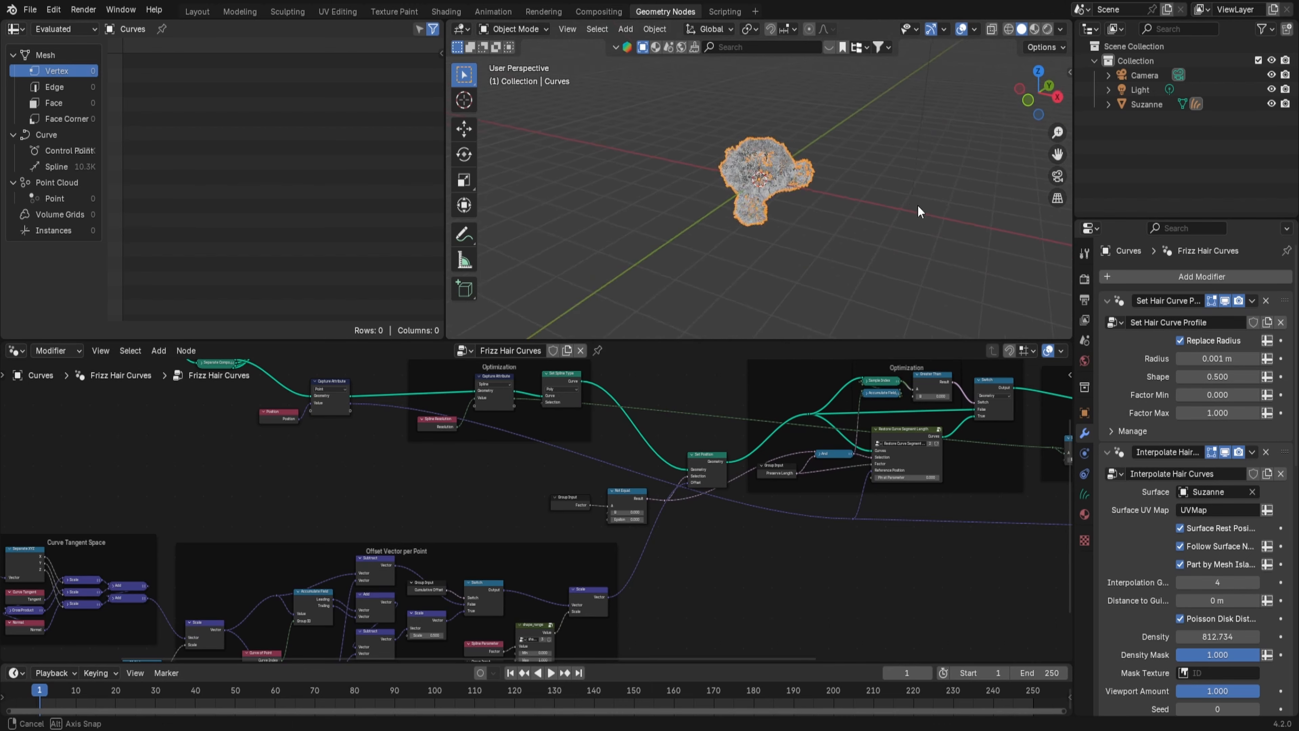
{"action": "scroll", "coordinate": [898, 174], "scroll_direction": "up", "scroll_amount": 3}
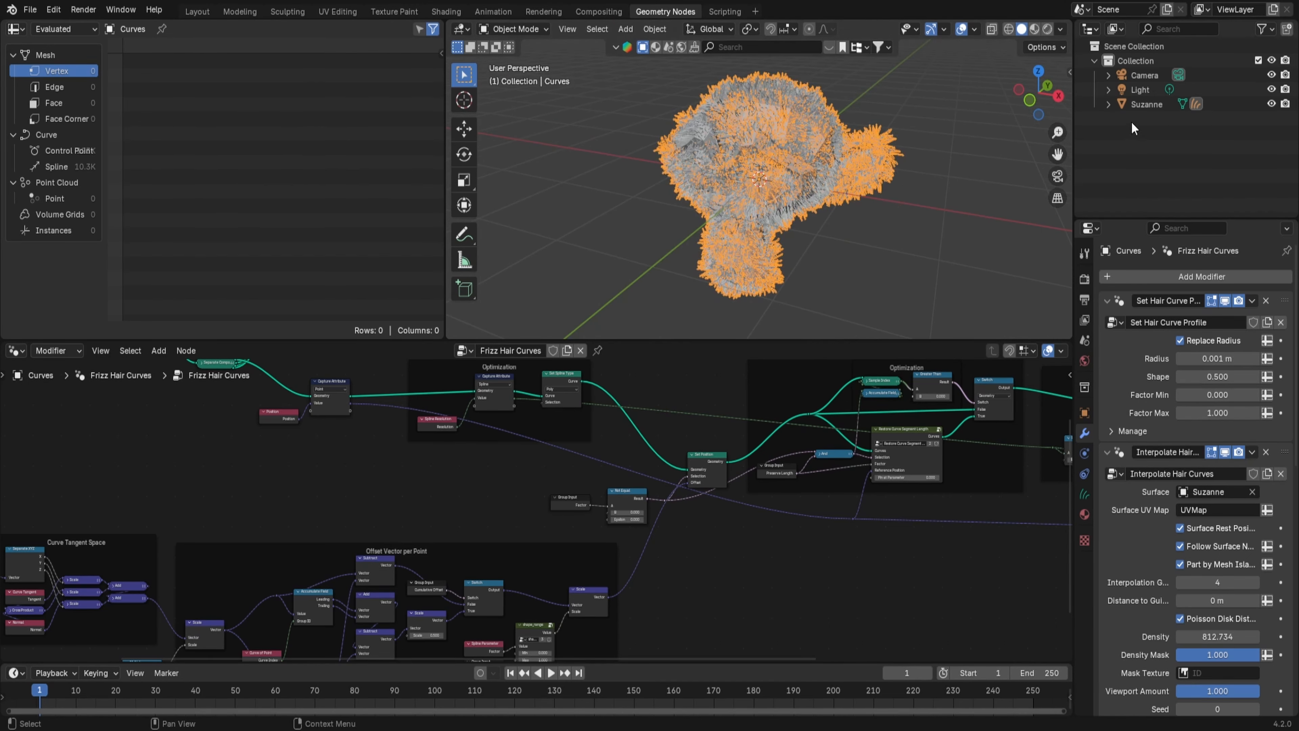
Step: Compare the modifiers of the fur curves object with those of its parent monkey mesh, and return to the Layout workspace
{"action": "left_click", "coordinate": [1108, 104]}
{"action": "left_click", "coordinate": [1130, 135]}
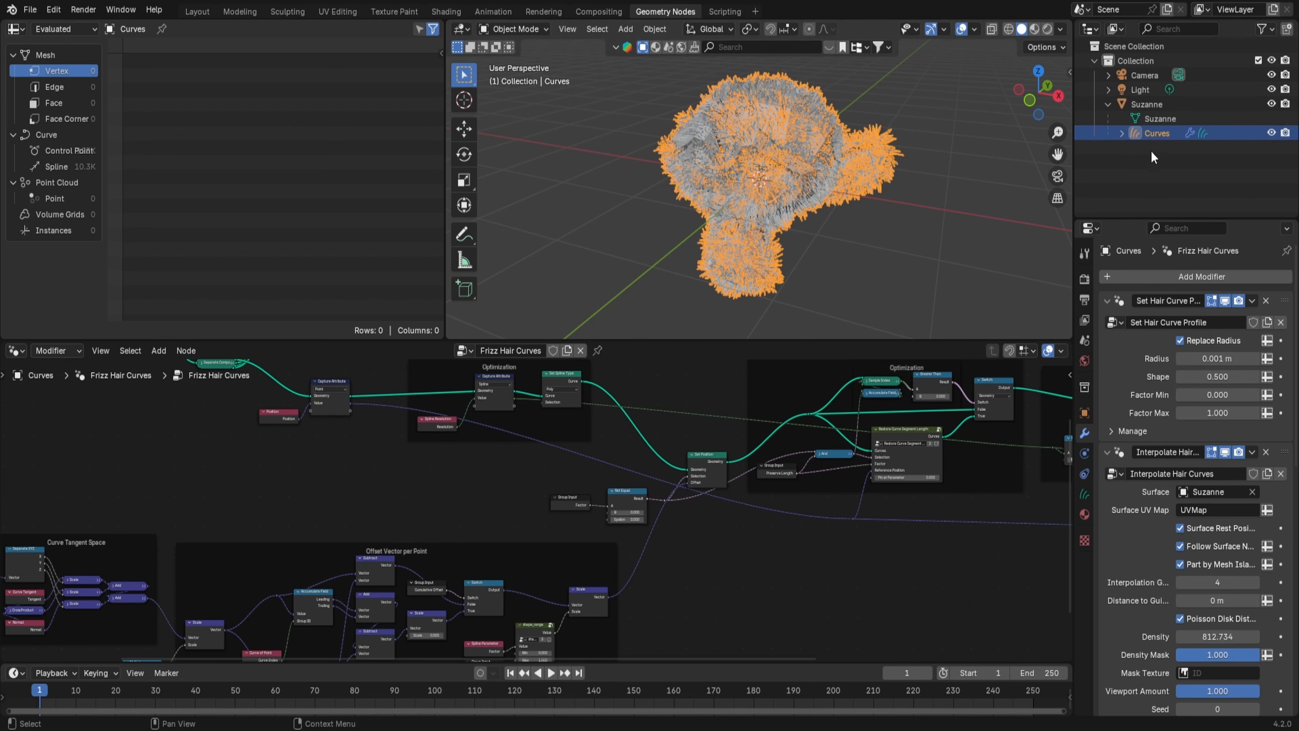
{"action": "left_click", "coordinate": [1148, 105]}
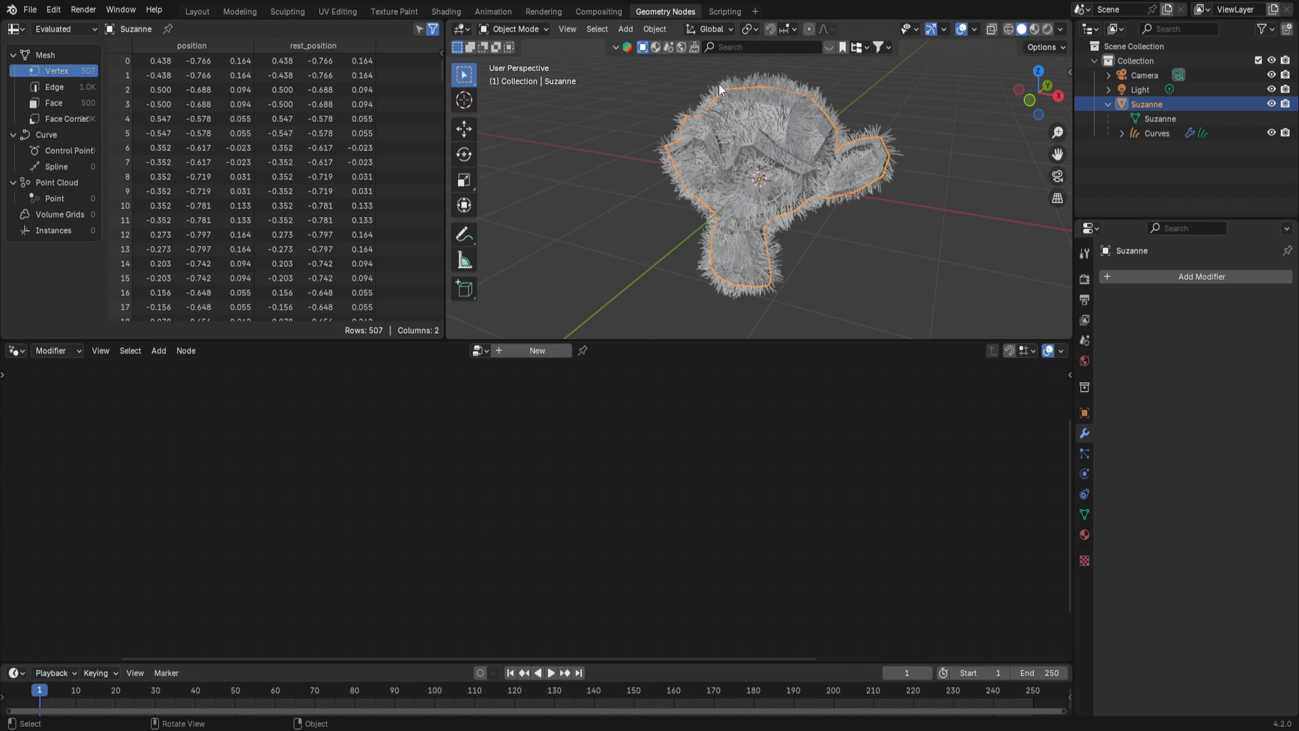
{"action": "left_click", "coordinate": [201, 11]}
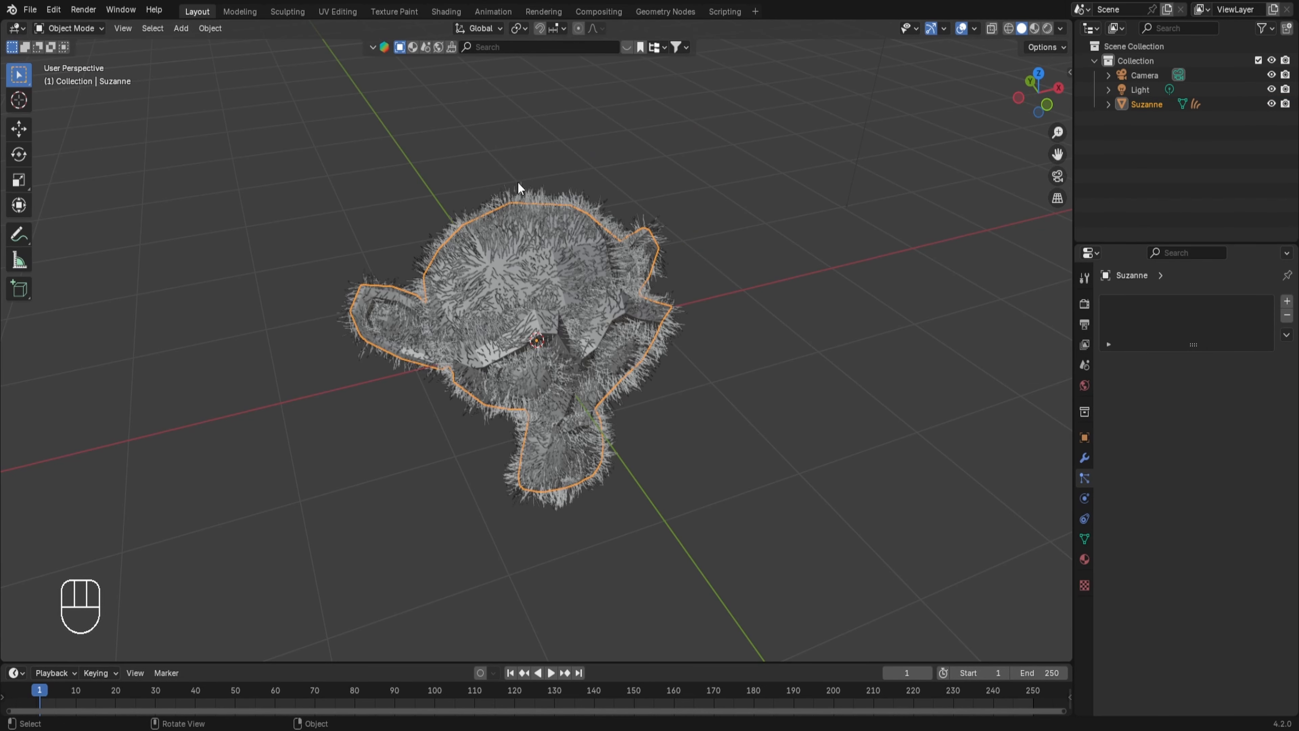
Step: Delete the fur curves object parented to the monkey, keeping the monkey mesh
{"action": "left_click", "coordinate": [510, 241]}
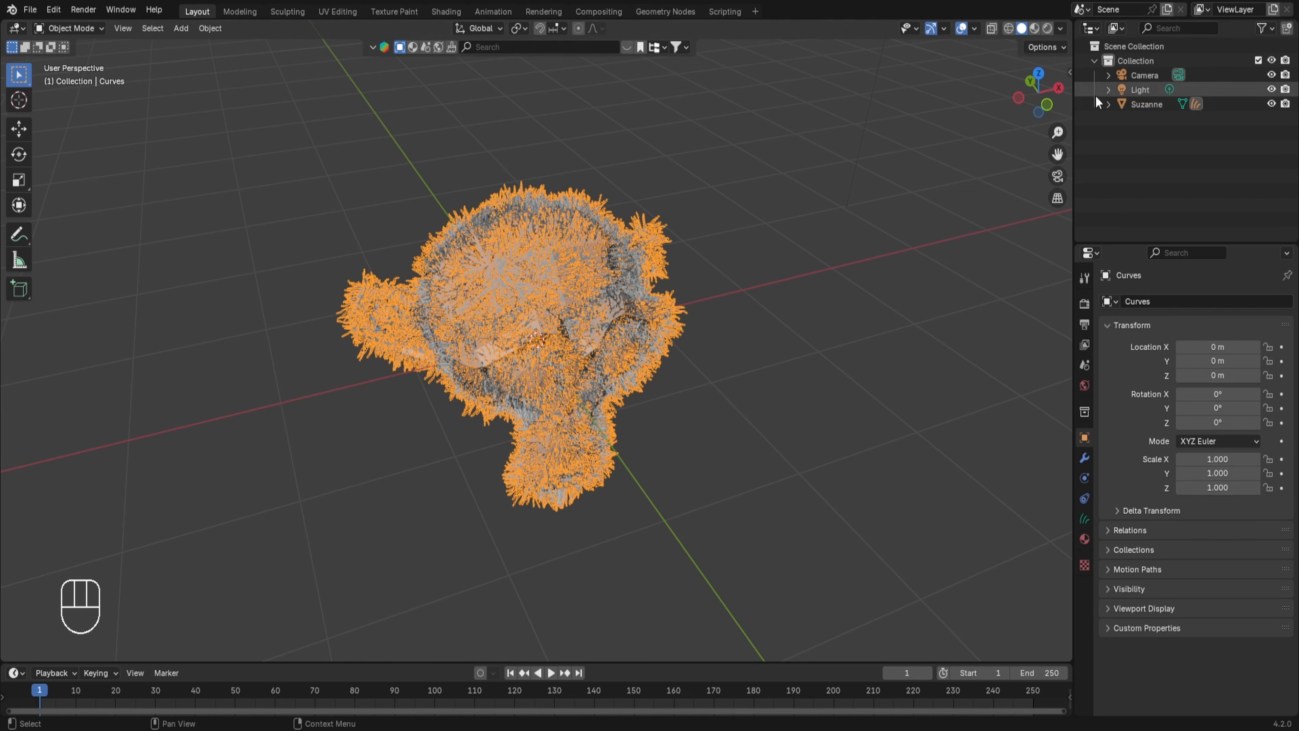
{"action": "left_click", "coordinate": [1107, 104]}
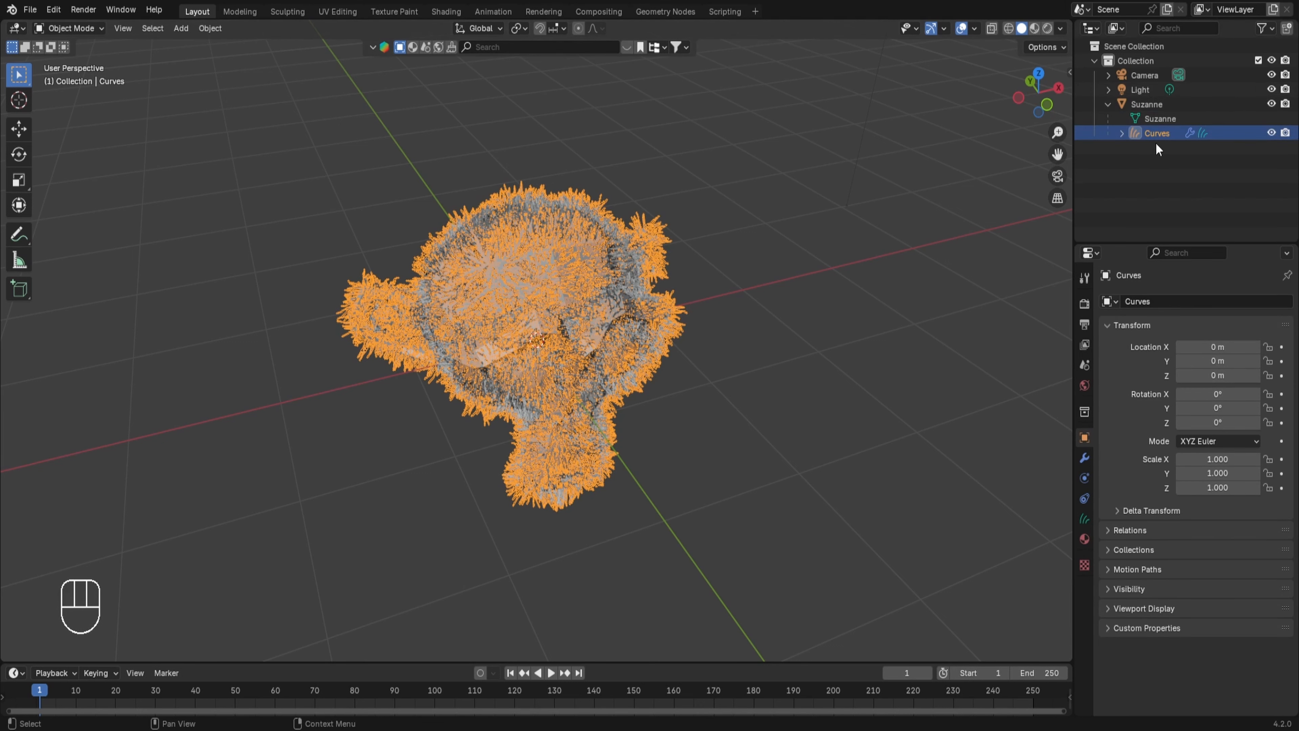
{"action": "key", "text": "x"}
{"action": "left_click", "coordinate": [683, 238]}
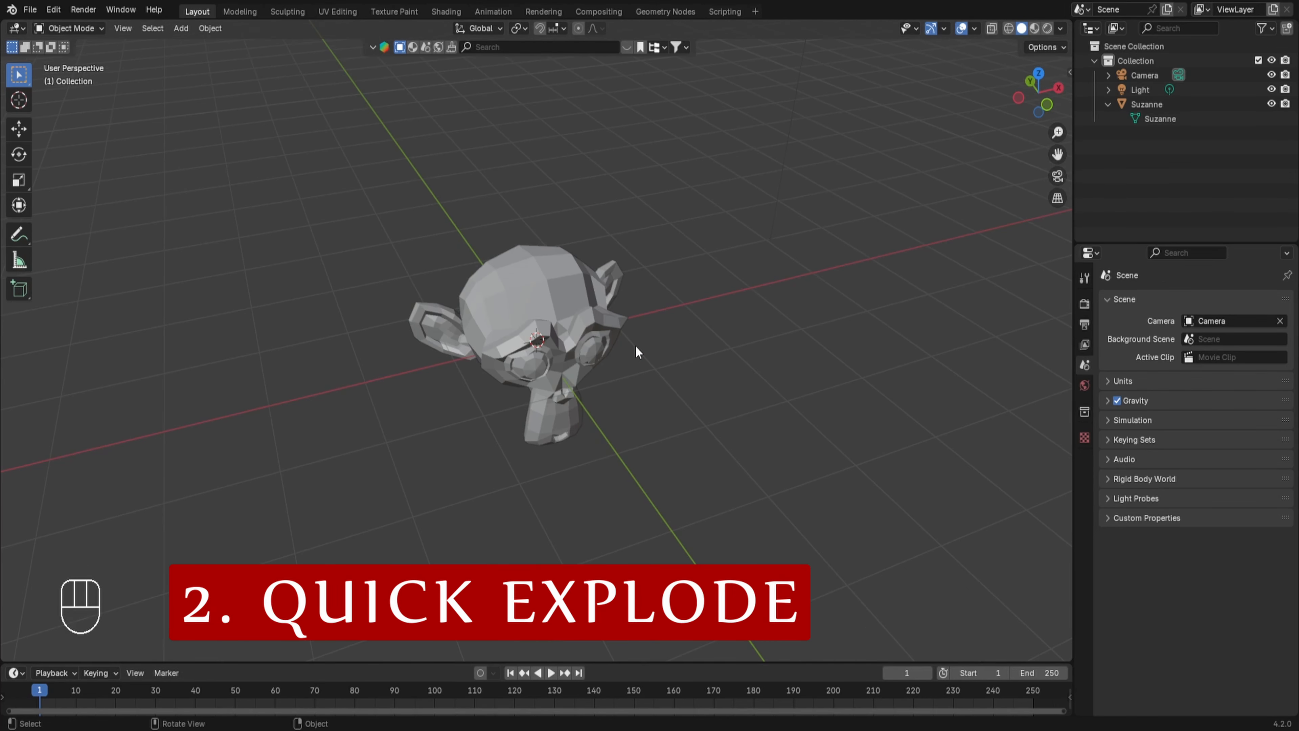
Step: Apply the Quick Explode effect to the monkey mesh
{"action": "left_click", "coordinate": [549, 286]}
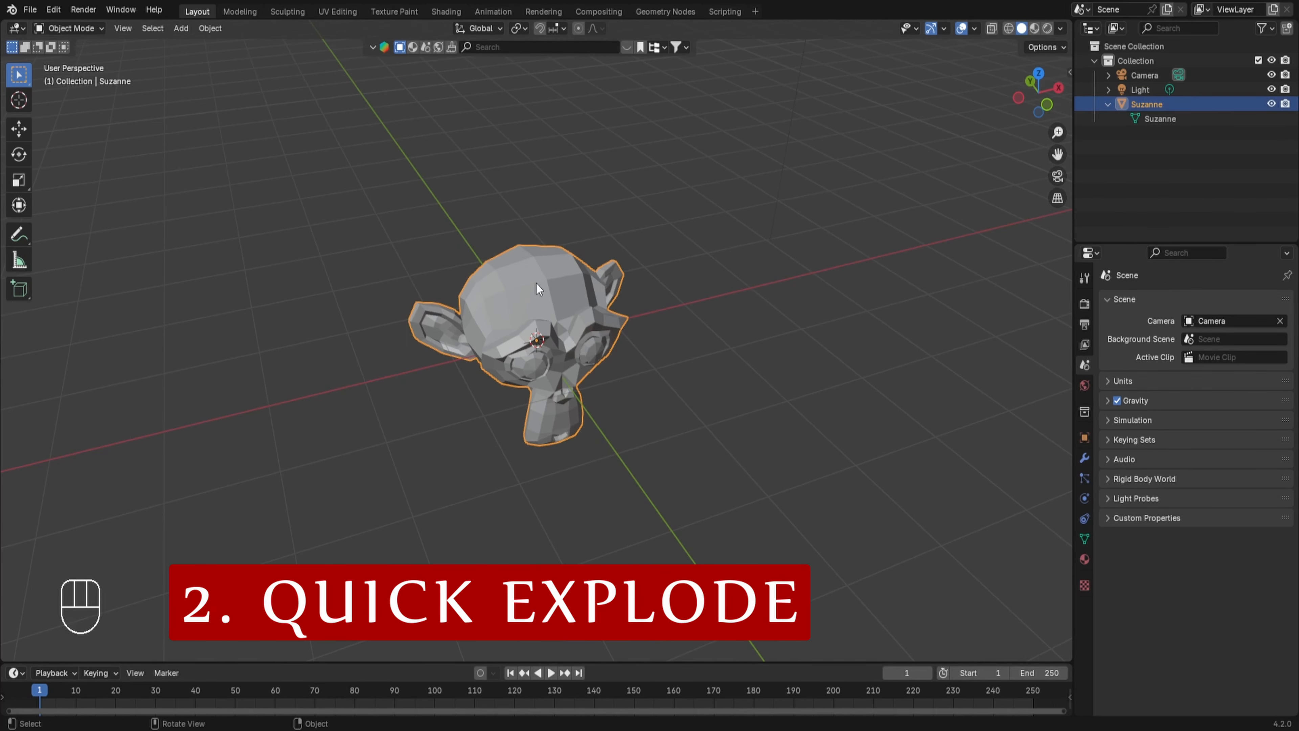
{"action": "left_click", "coordinate": [221, 28]}
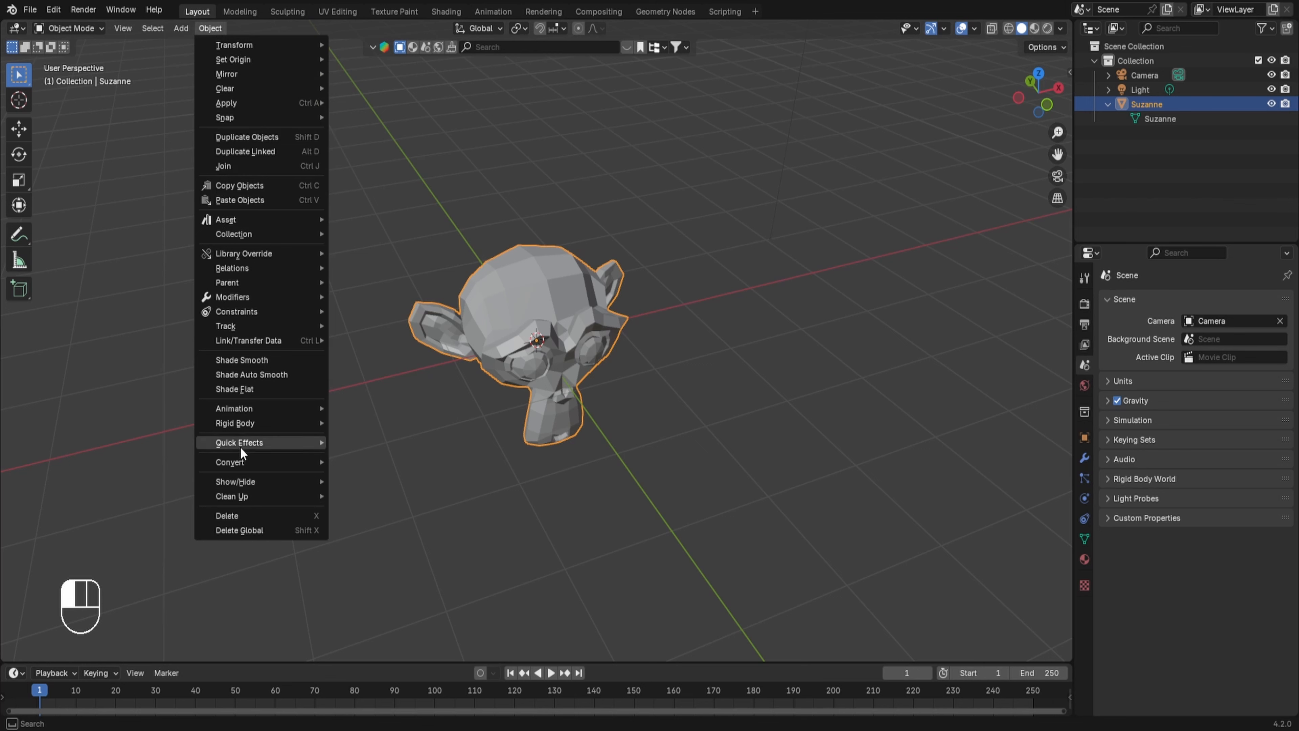
{"action": "mouse_move", "coordinate": [239, 448]}
{"action": "left_click", "coordinate": [350, 456]}
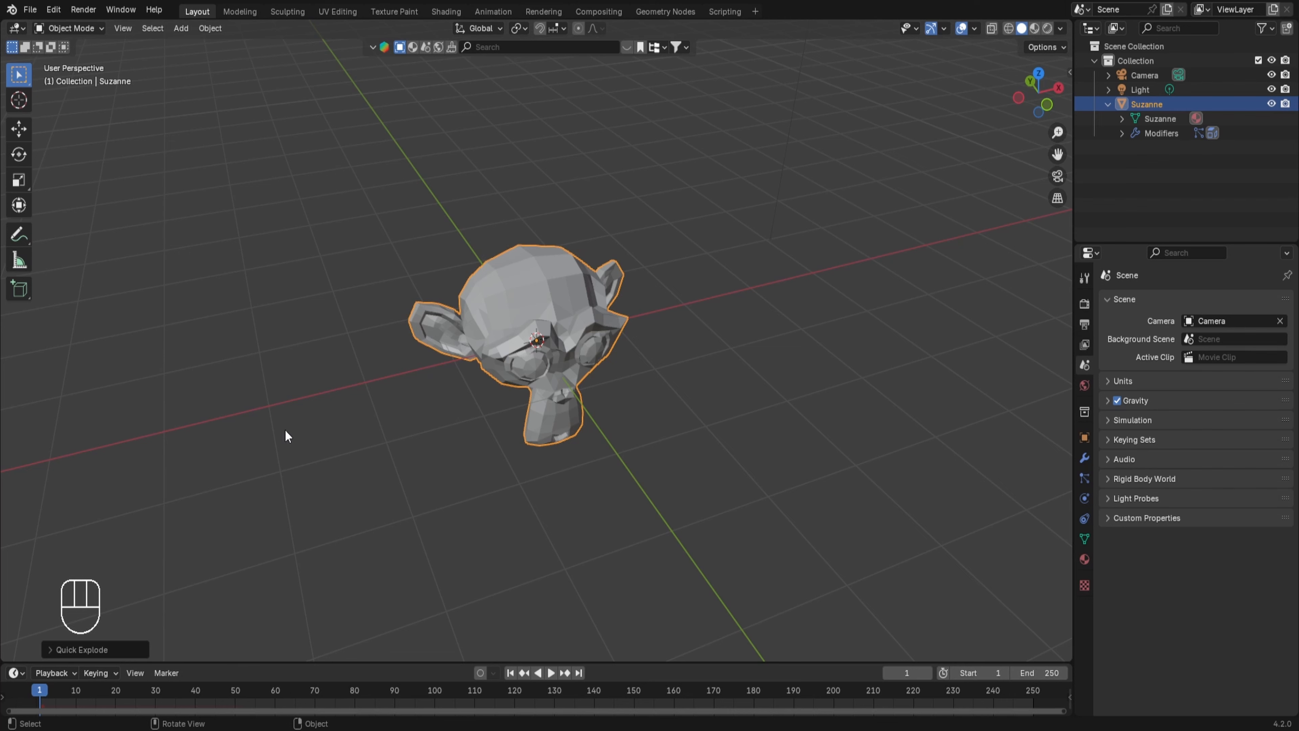
Step: Play the explosion animation, stop it, and return the timeline to frame 0
{"action": "key", "text": "space"}
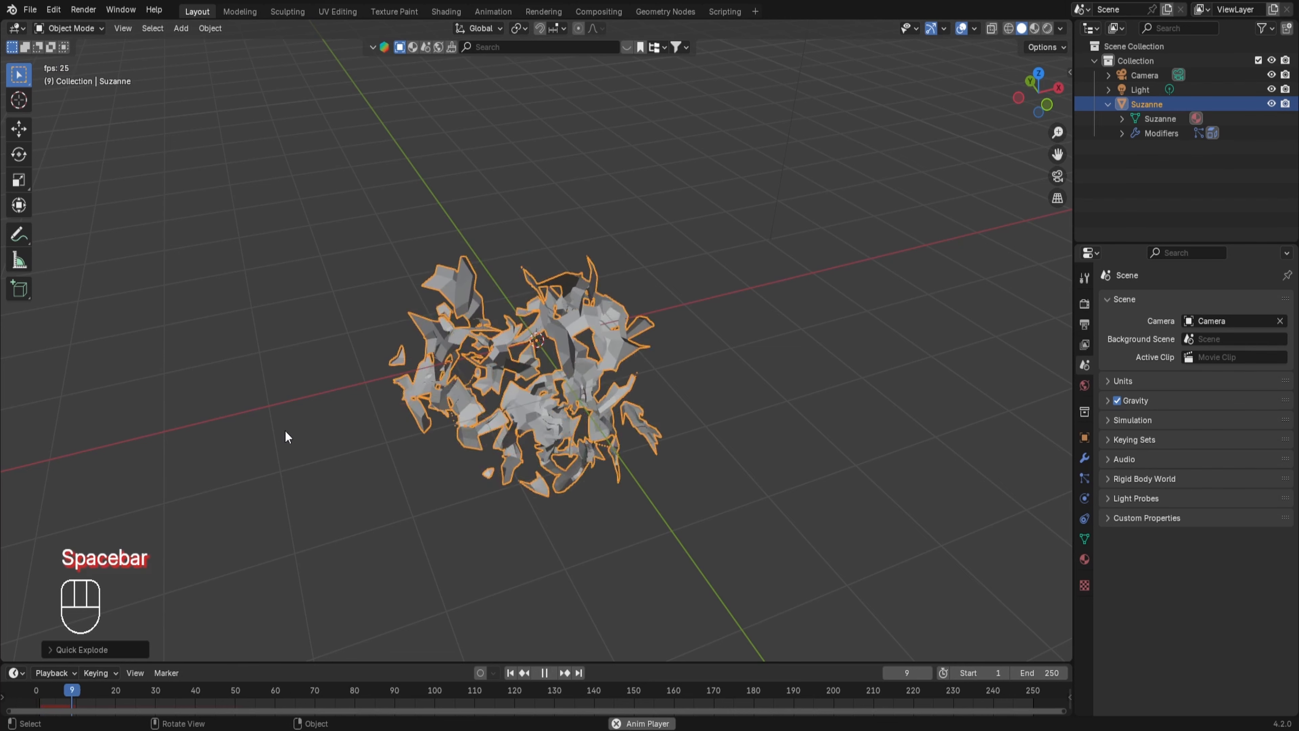
{"action": "key", "text": "space"}
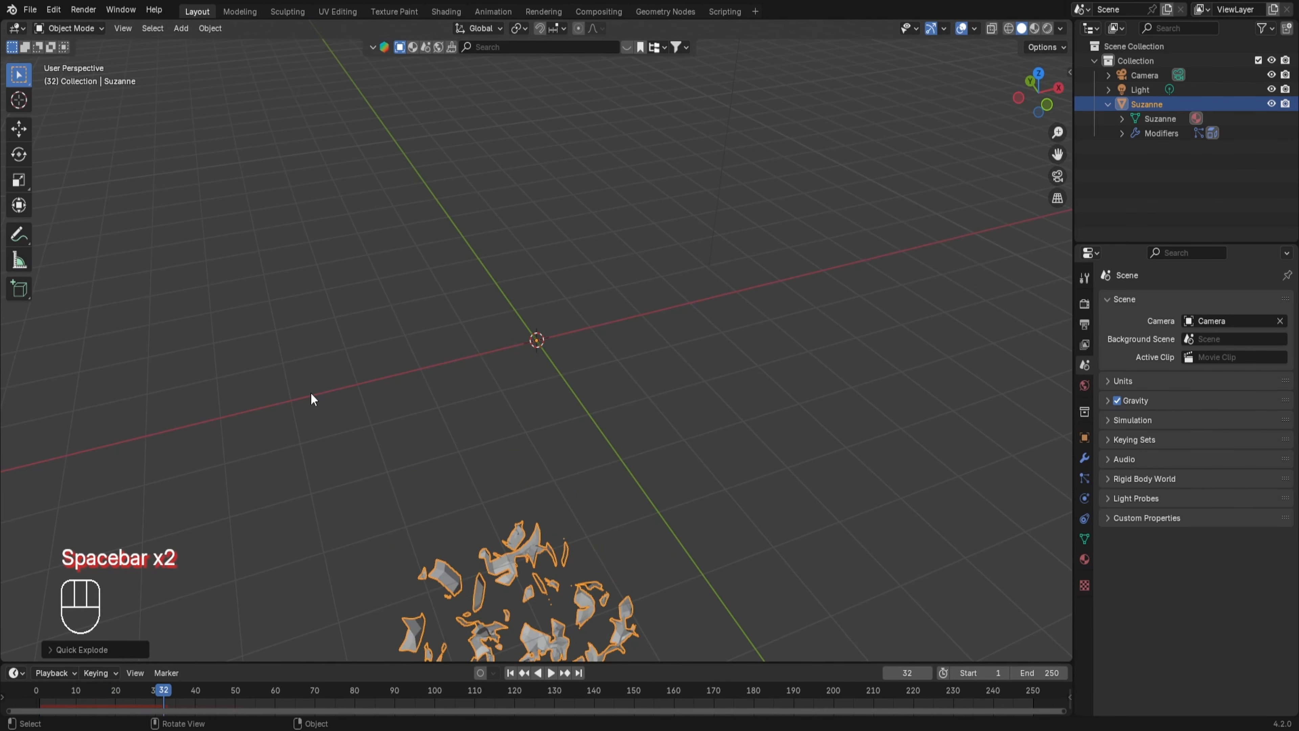
{"action": "left_click_drag", "start_coordinate": [139, 688], "coordinate": [44, 673]}
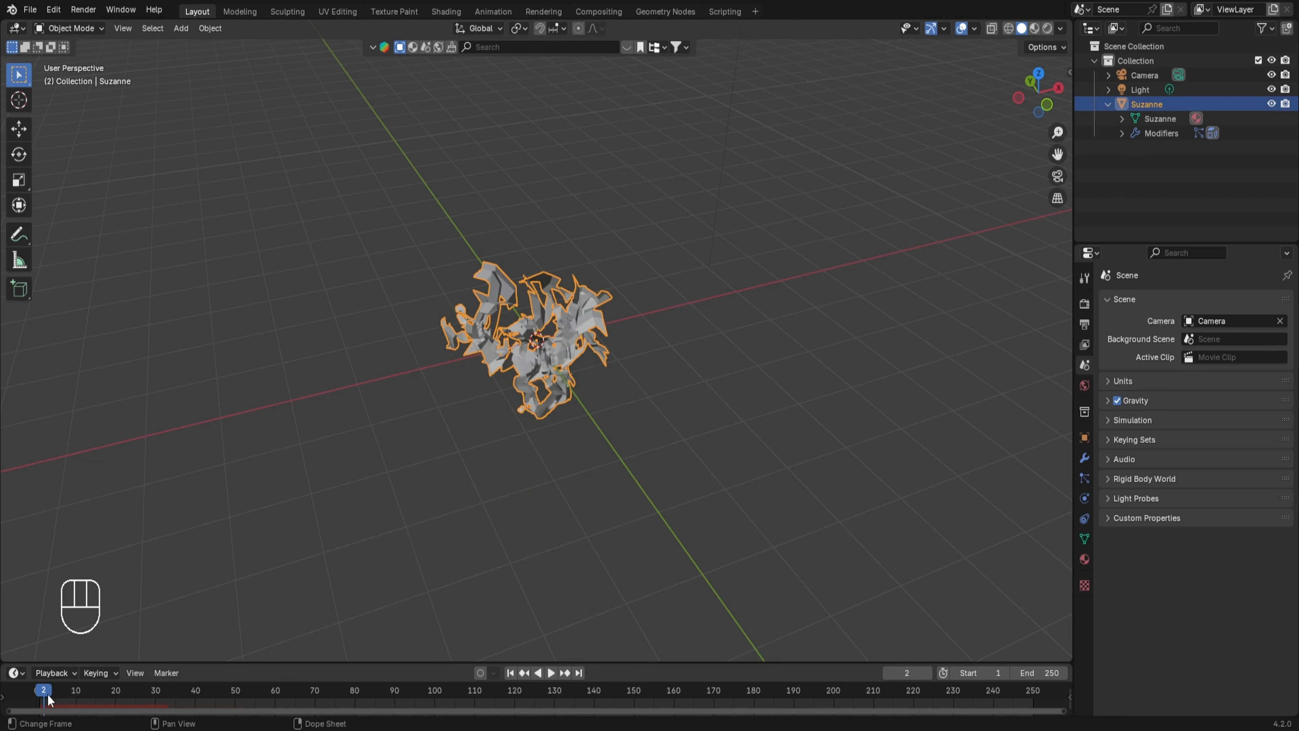
{"action": "key", "text": "Left"}
{"action": "key", "text": "Left"}
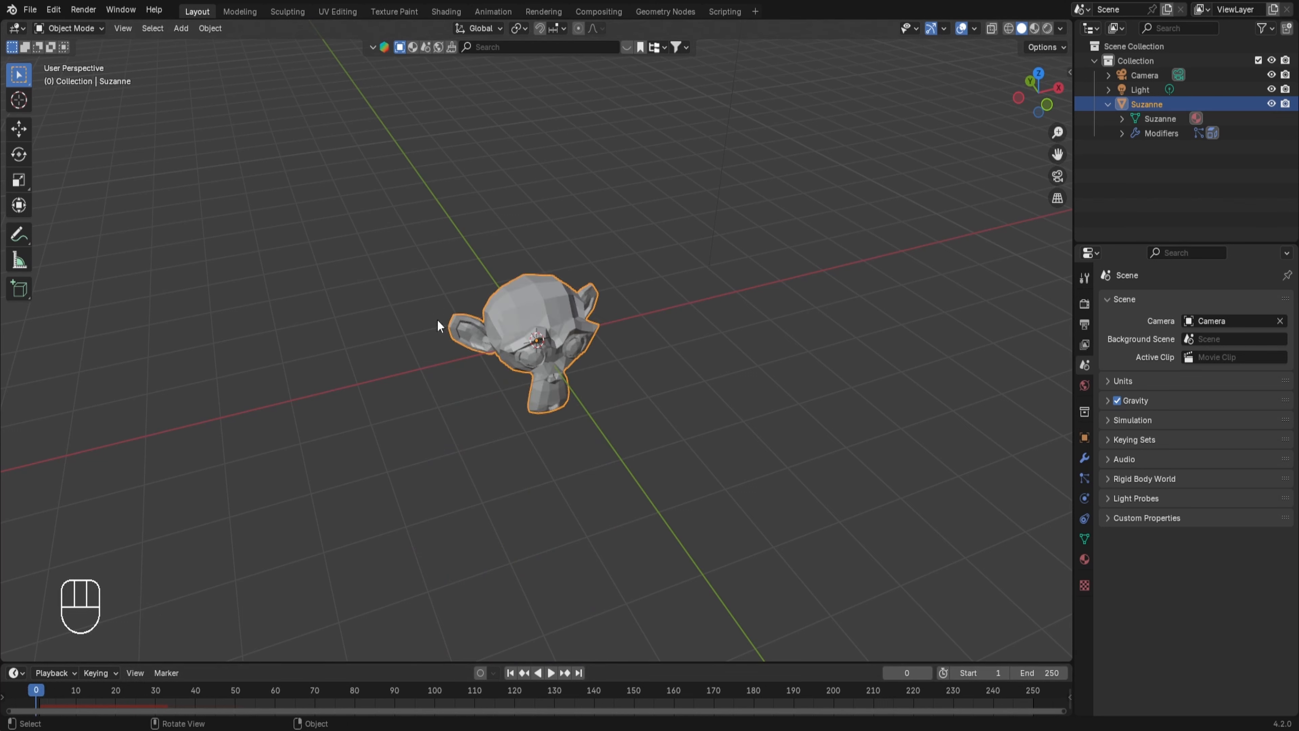
Step: Examine the modifiers that Quick Explode set up on the monkey and the available physics modifiers, and play the explosion briefly
{"action": "left_click", "coordinate": [210, 28]}
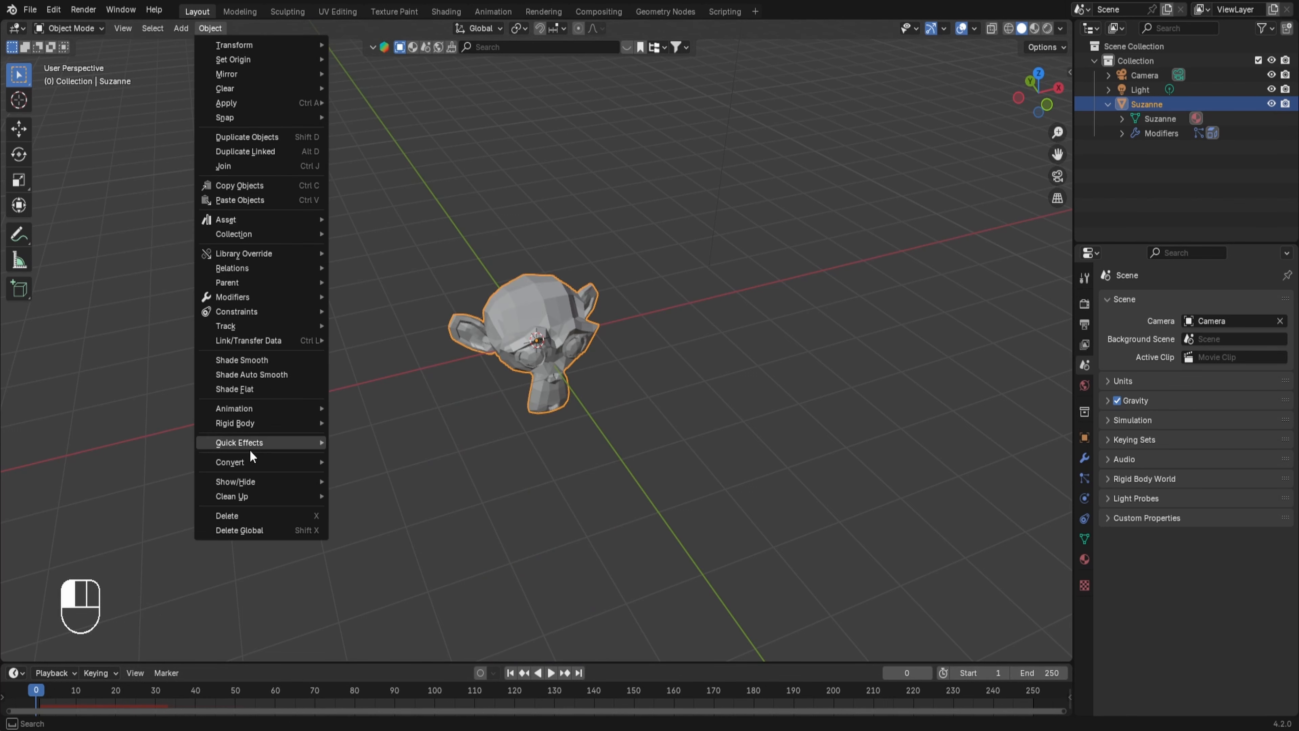
{"action": "mouse_move", "coordinate": [250, 450]}
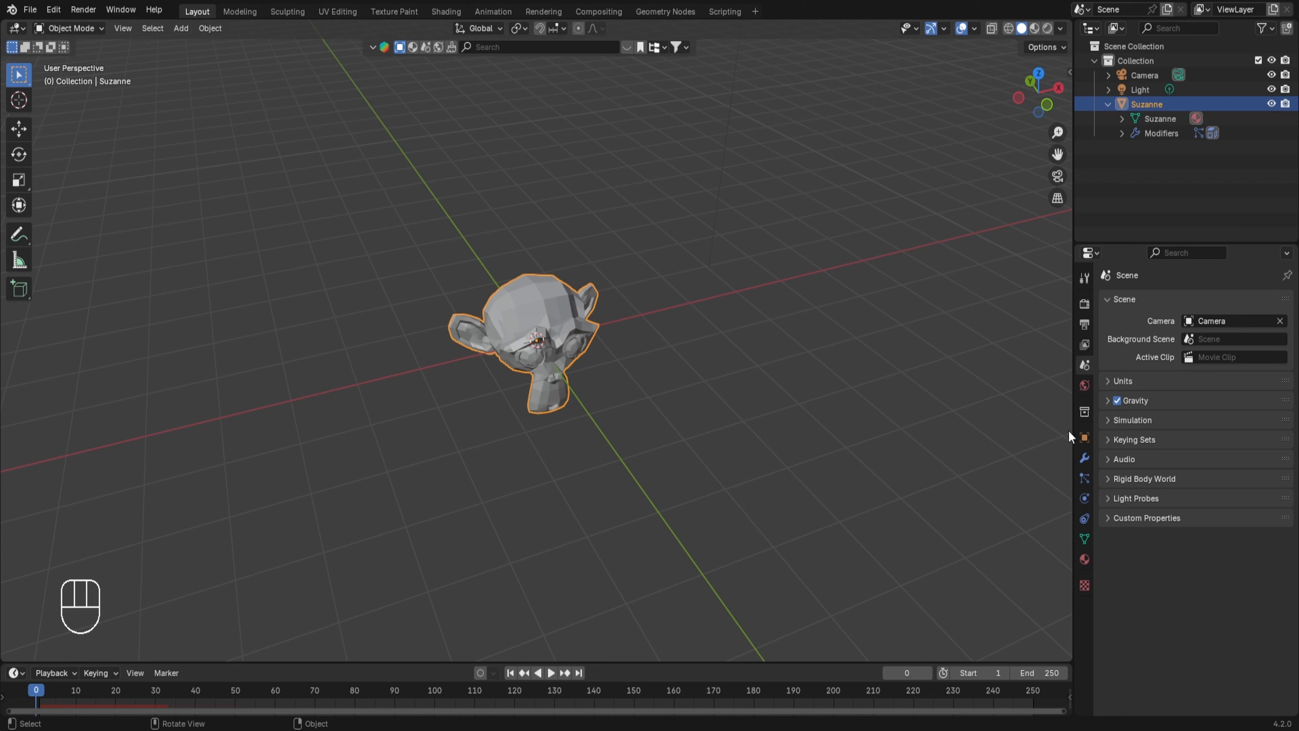
{"action": "left_click", "coordinate": [1085, 458]}
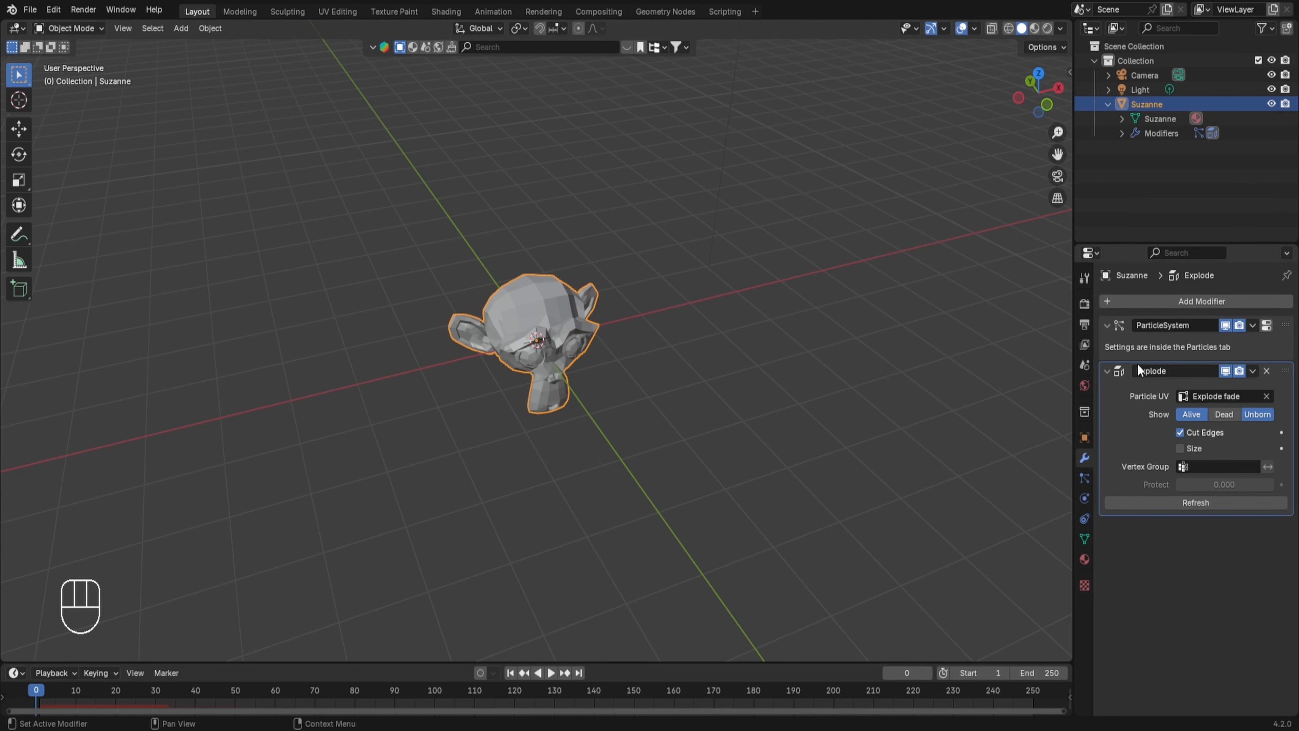
{"action": "left_click", "coordinate": [1079, 480]}
{"action": "left_click", "coordinate": [1083, 459]}
{"action": "left_click", "coordinate": [1185, 301]}
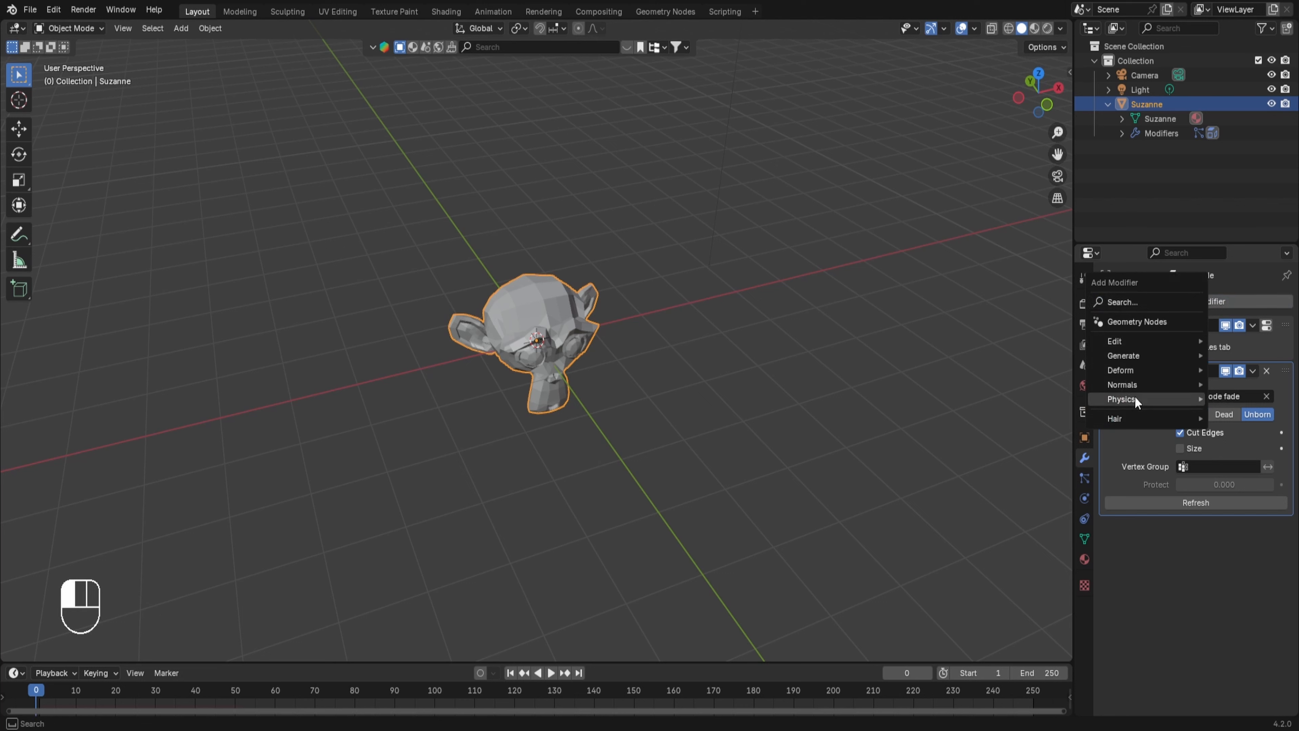
{"action": "mouse_move", "coordinate": [1135, 398]}
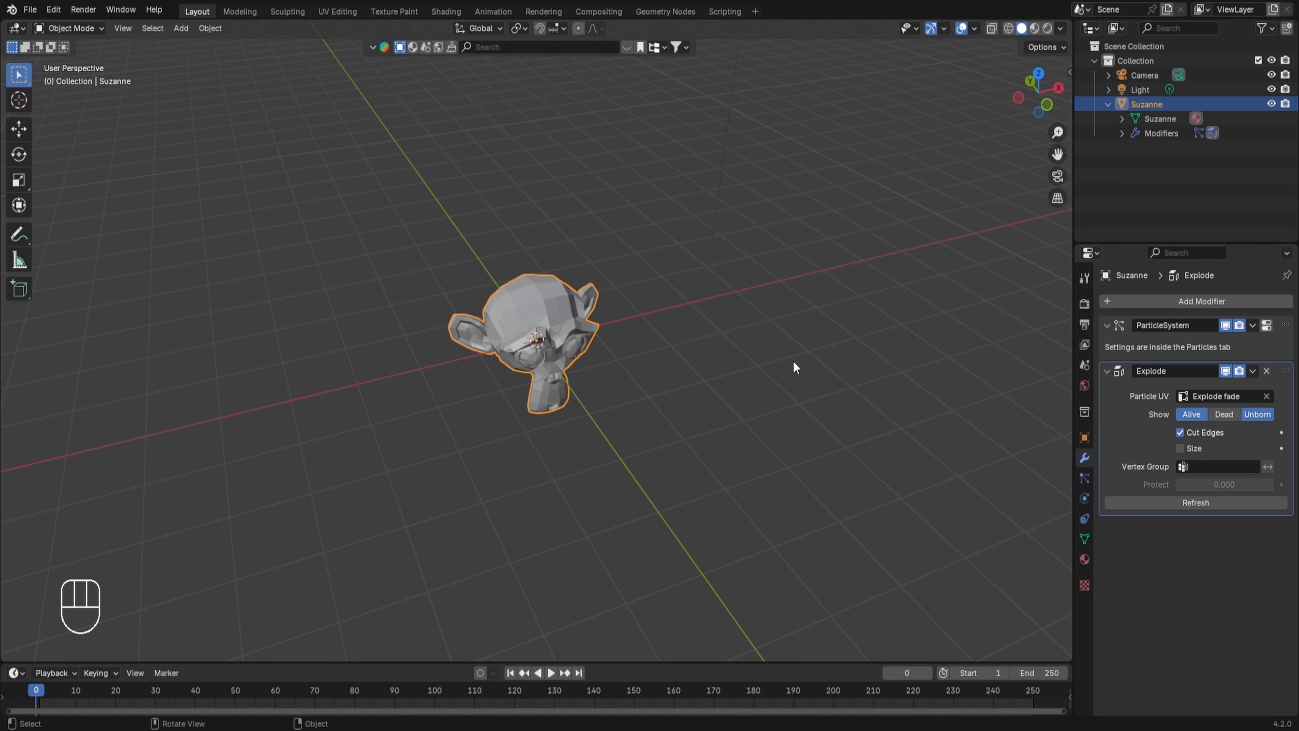
{"action": "key", "text": "space"}
{"action": "key", "text": "space"}
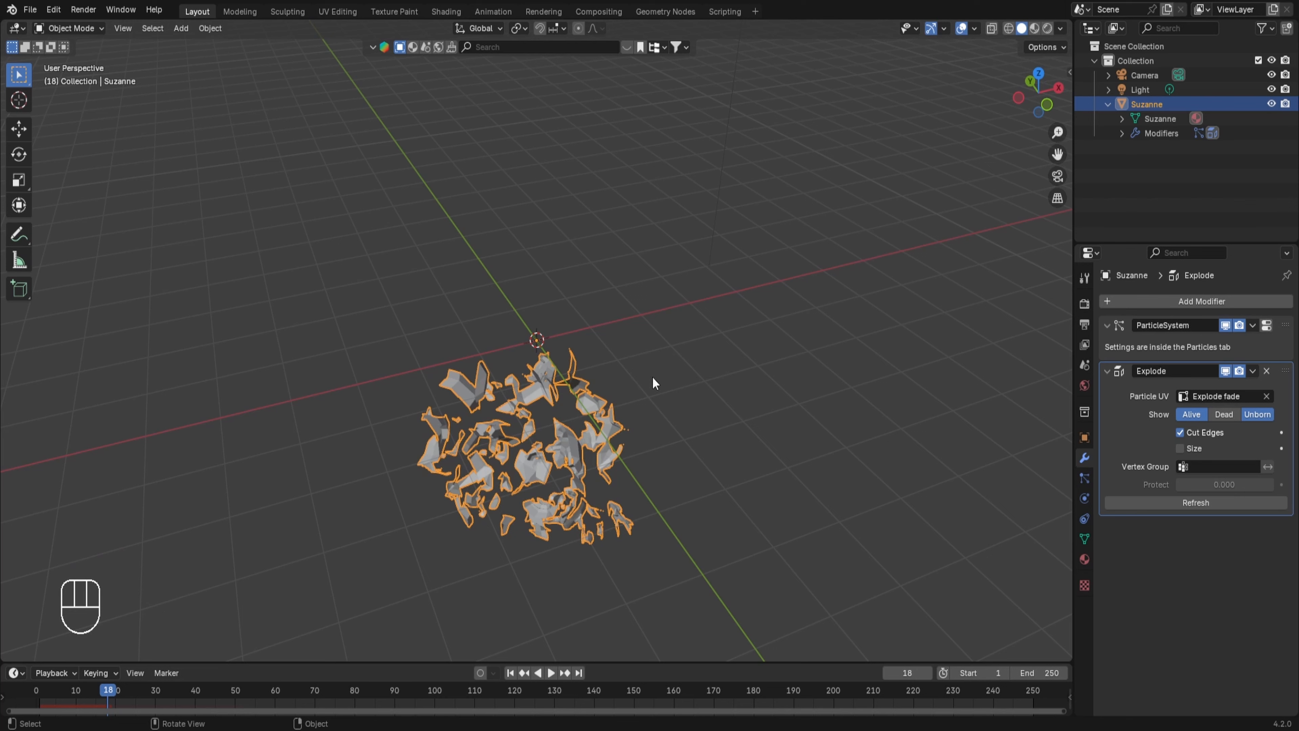
Step: Set the monkey's particle emission number to 2000 and replay the explosion from frame 0
{"action": "left_click", "coordinate": [1084, 478]}
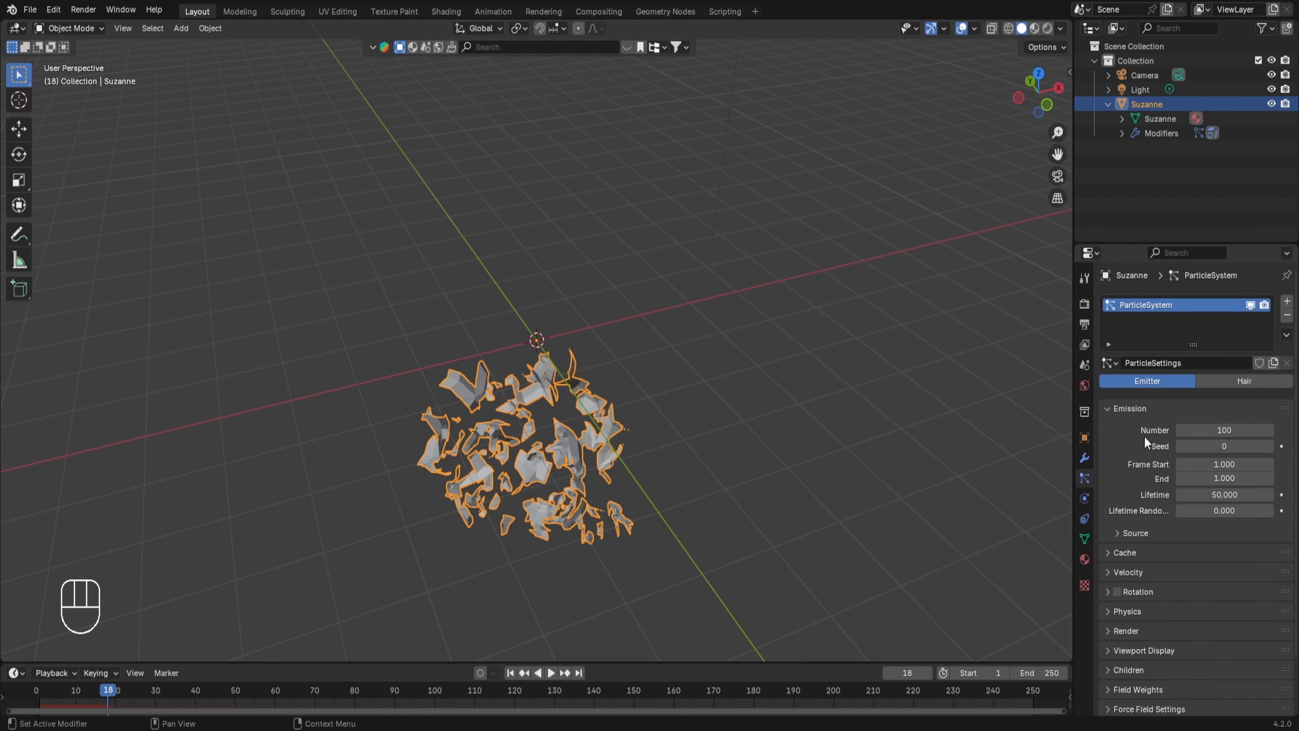
{"action": "left_click", "coordinate": [1232, 429]}
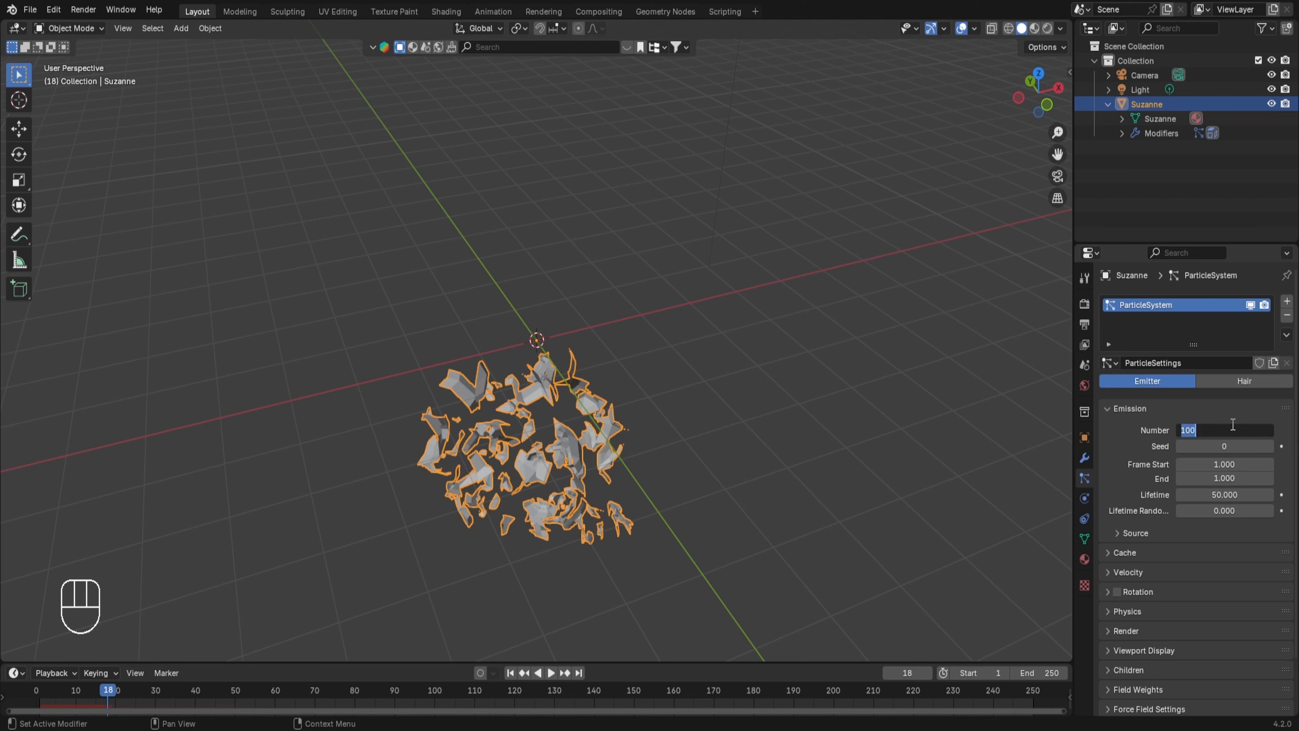
{"action": "type", "text": "2000"}
{"action": "key", "text": "Return"}
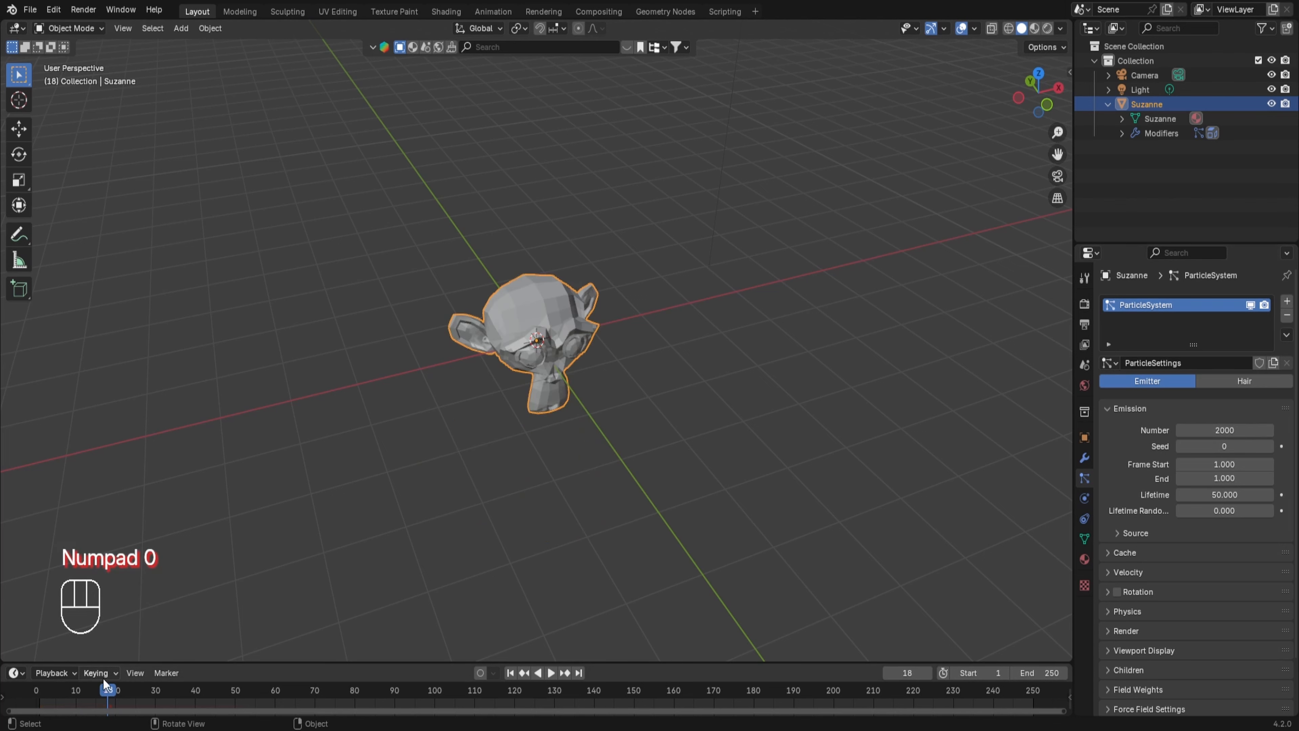
{"action": "left_click", "coordinate": [37, 693]}
{"action": "key", "text": "space"}
{"action": "key", "text": "space"}
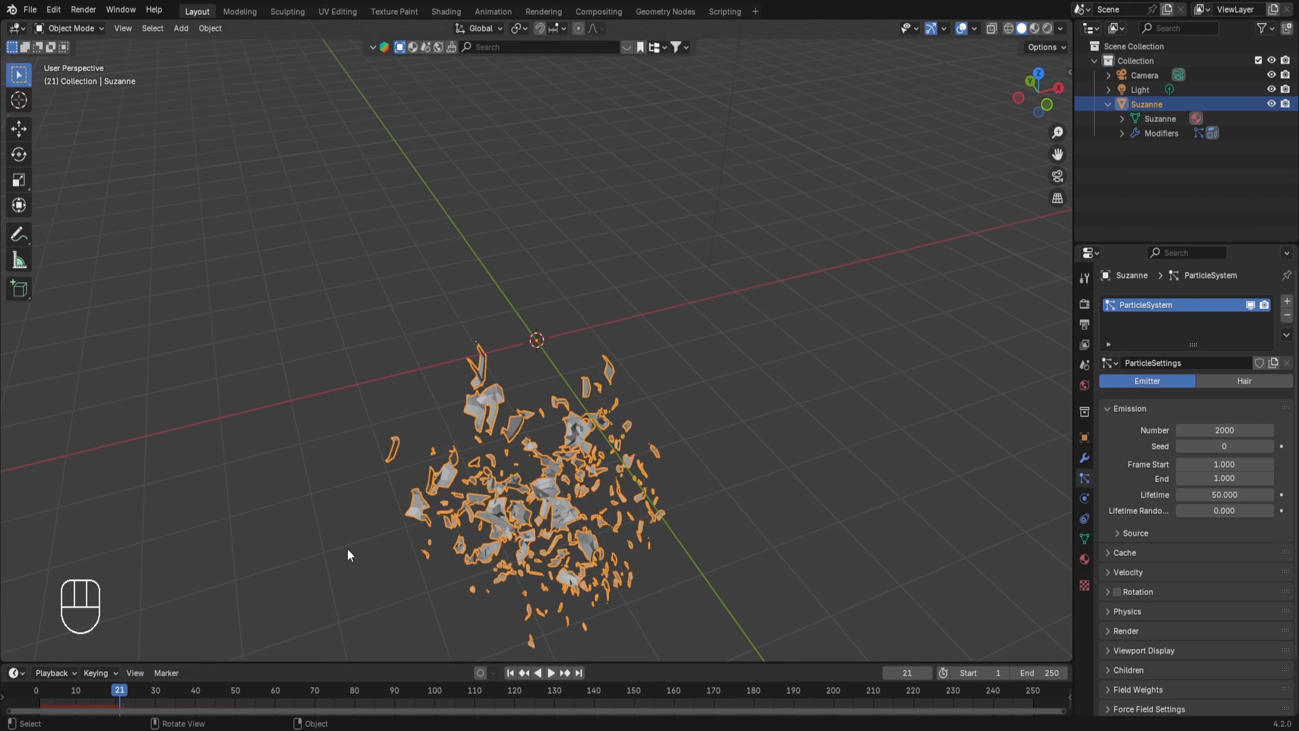
Step: Set the particle emission number to 2, replay the explosion from frame 0, and inspect the broken pieces from several angles
{"action": "left_click", "coordinate": [1197, 429]}
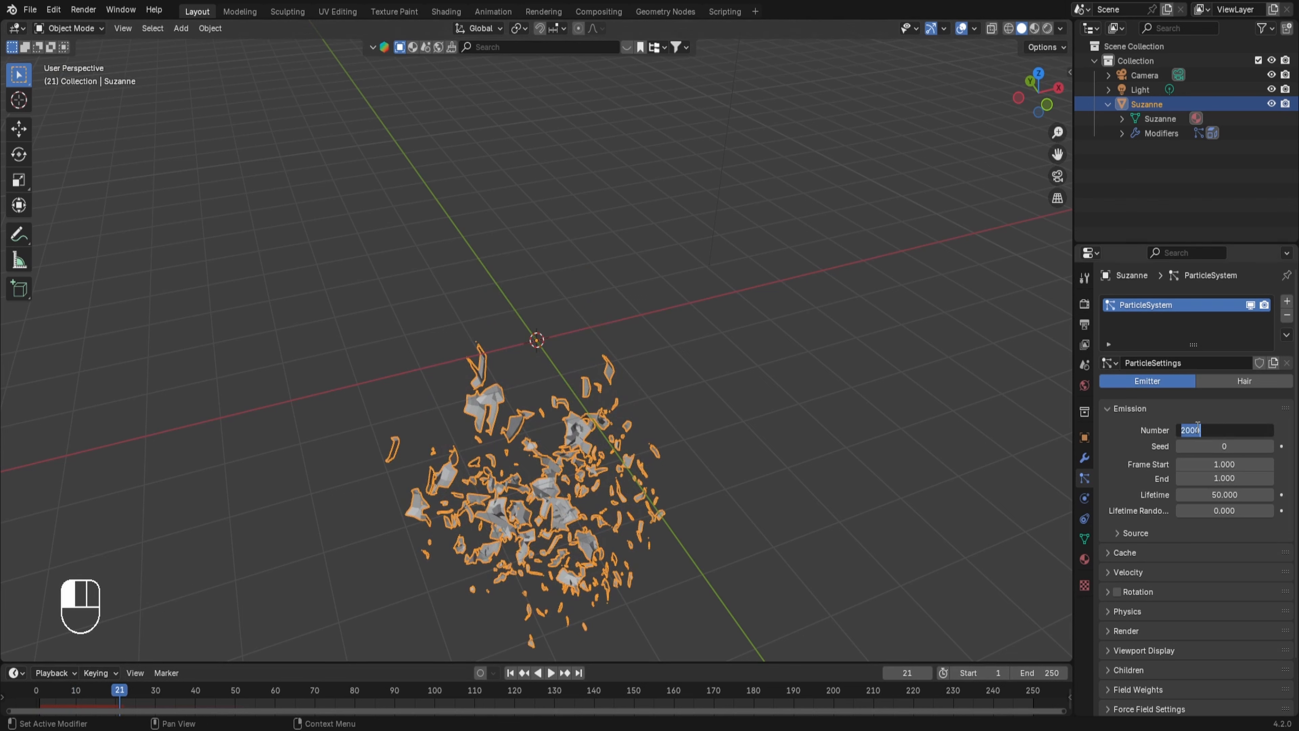
{"action": "type", "text": "2"}
{"action": "key", "text": "Return"}
{"action": "left_click", "coordinate": [38, 696]}
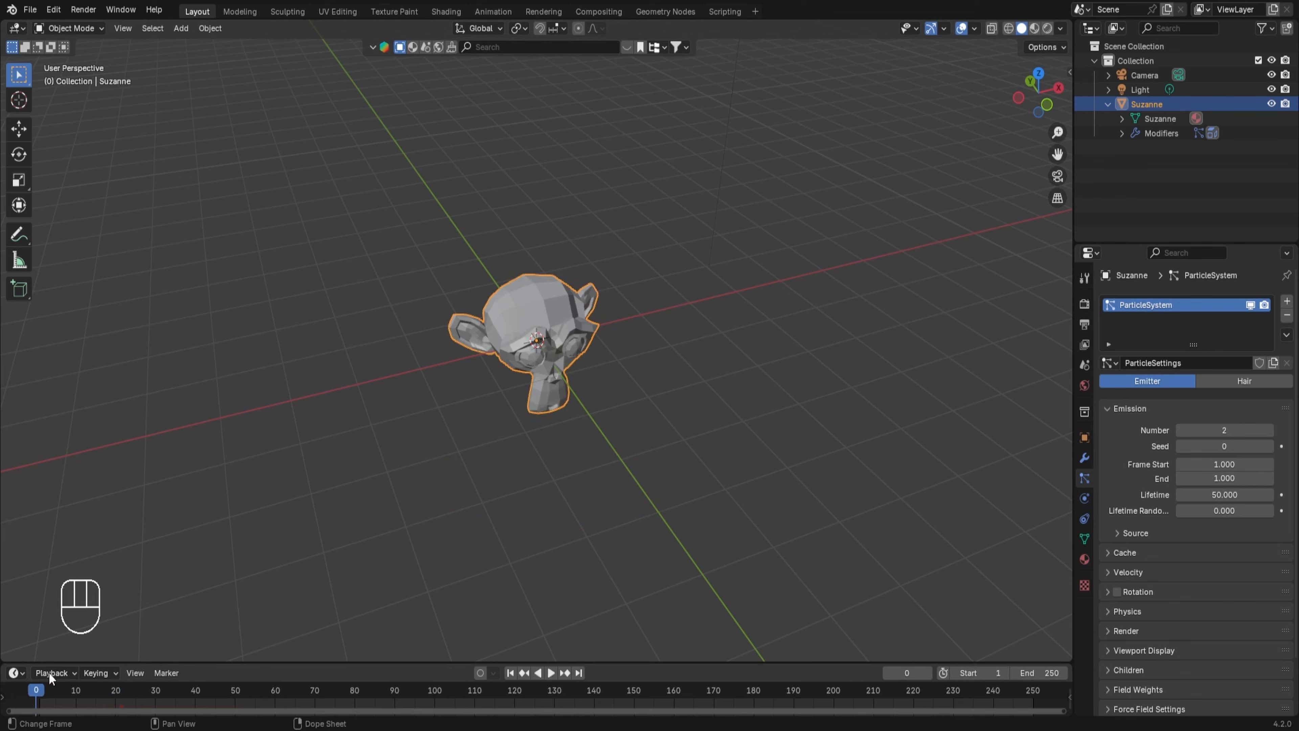
{"action": "key", "text": "space"}
{"action": "key", "text": "space"}
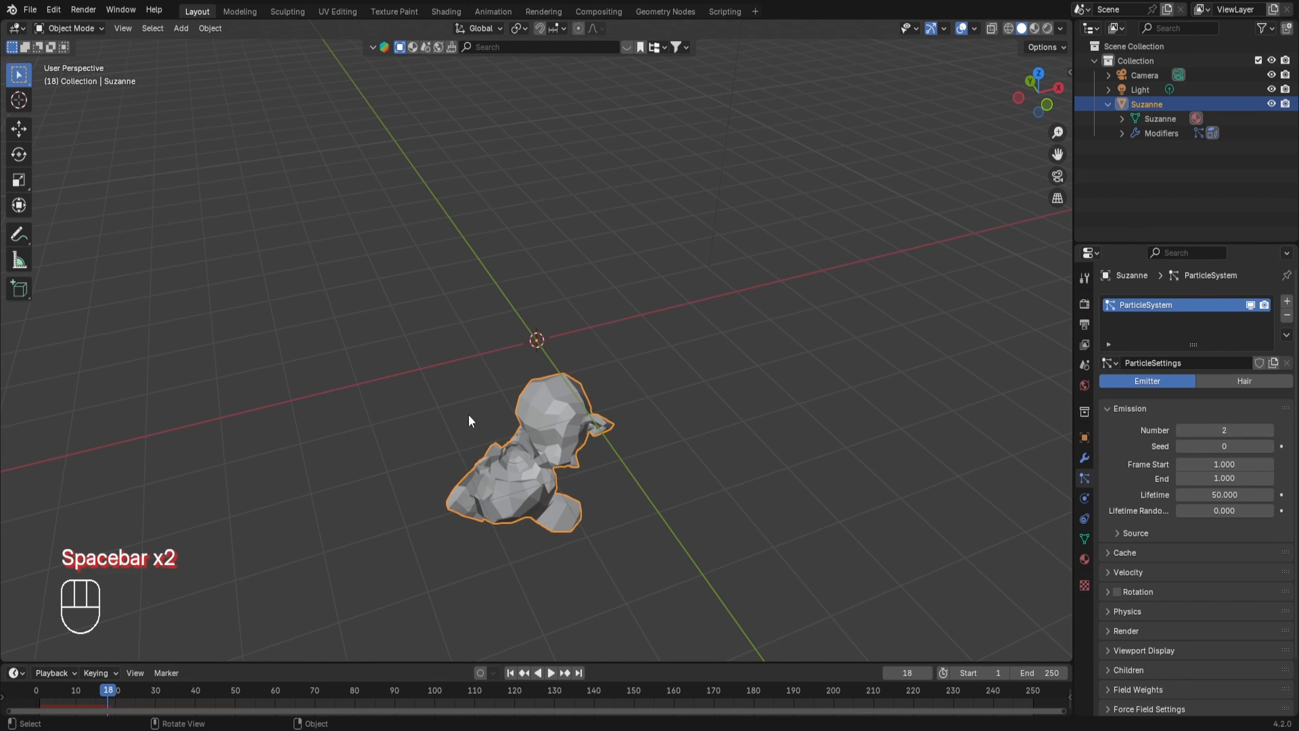
{"action": "middle_click_drag", "start_coordinate": [440, 460], "coordinate": [444, 353]}
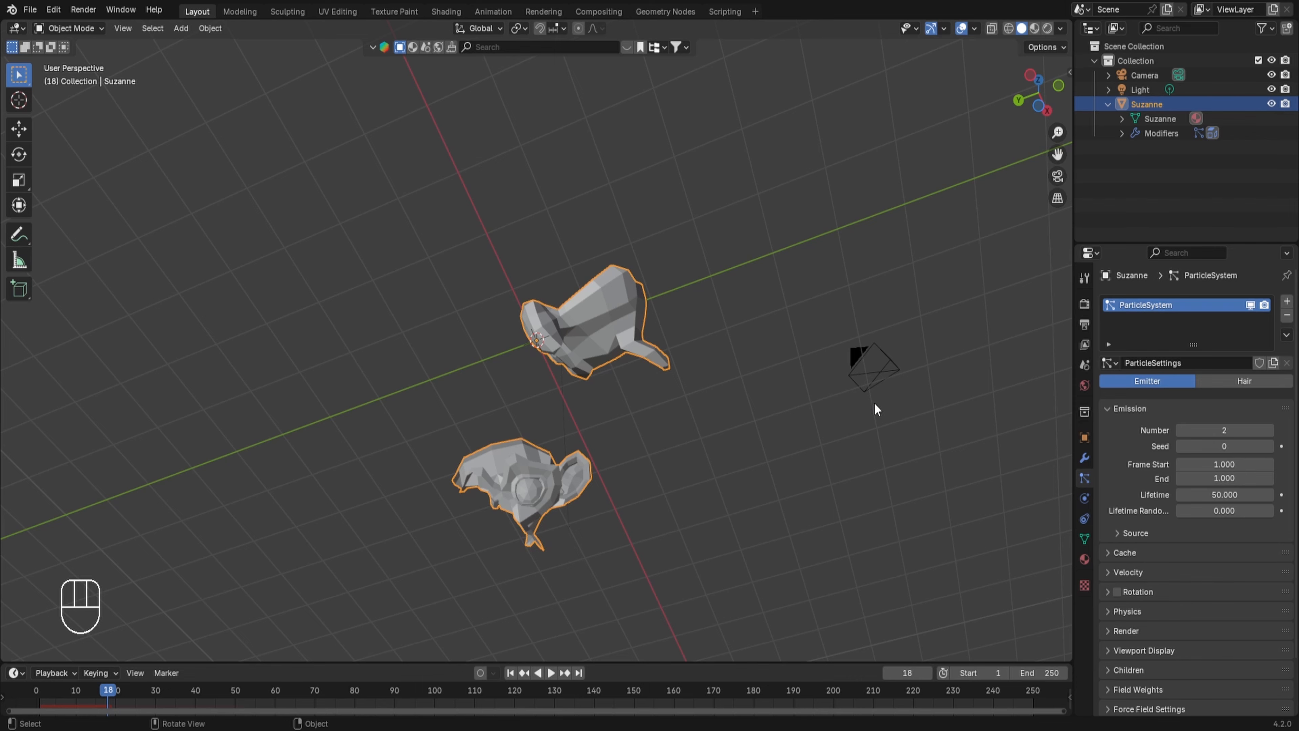
{"action": "middle_click_drag", "start_coordinate": [874, 402], "coordinate": [837, 380]}
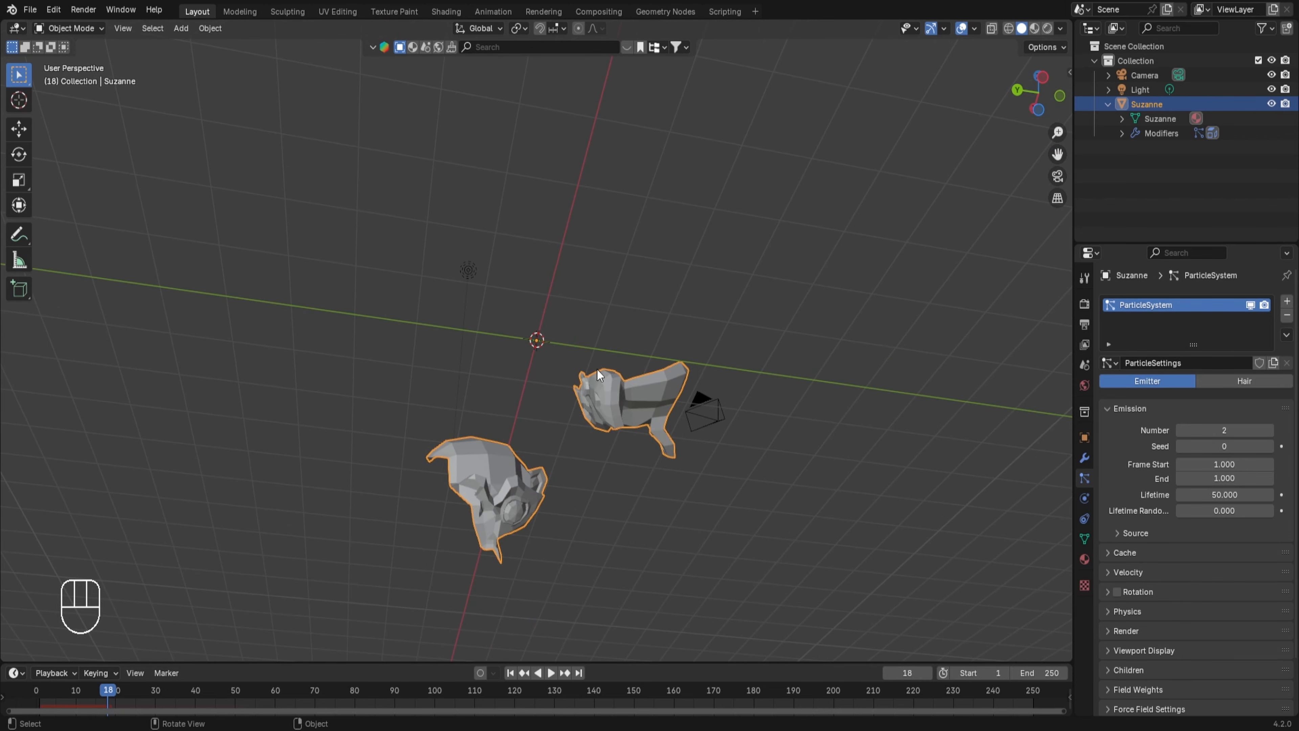
{"action": "middle_click_drag", "start_coordinate": [596, 369], "coordinate": [681, 409]}
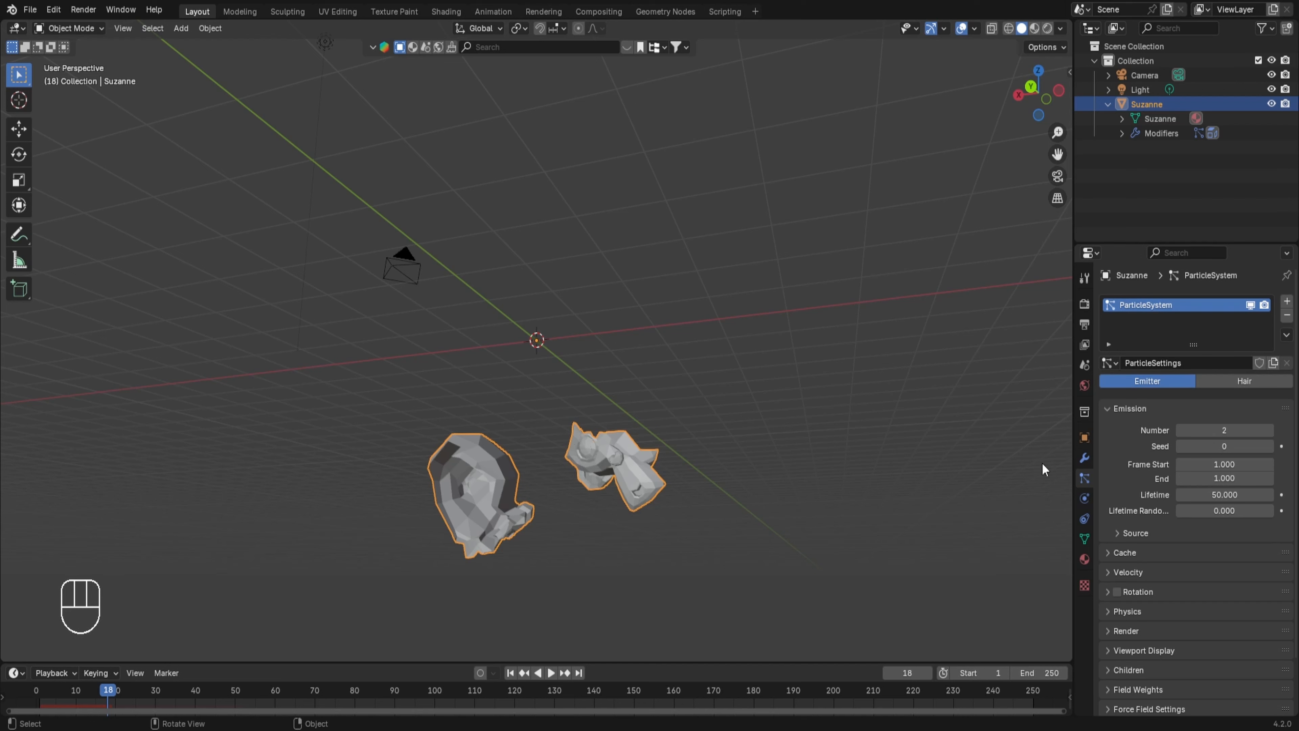
Step: Remove the Explode and ParticleSystem modifiers from the monkey mesh
{"action": "left_click", "coordinate": [1082, 459]}
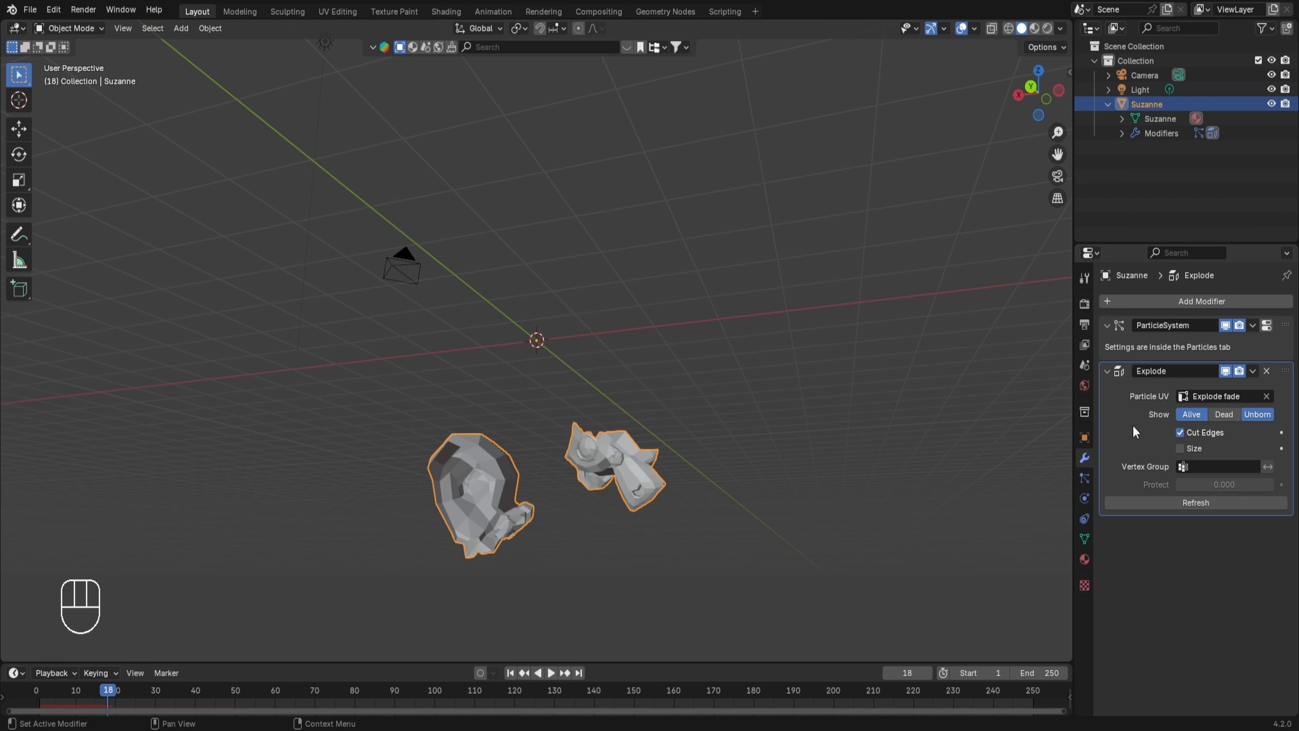
{"action": "key", "text": "ctrl+x"}
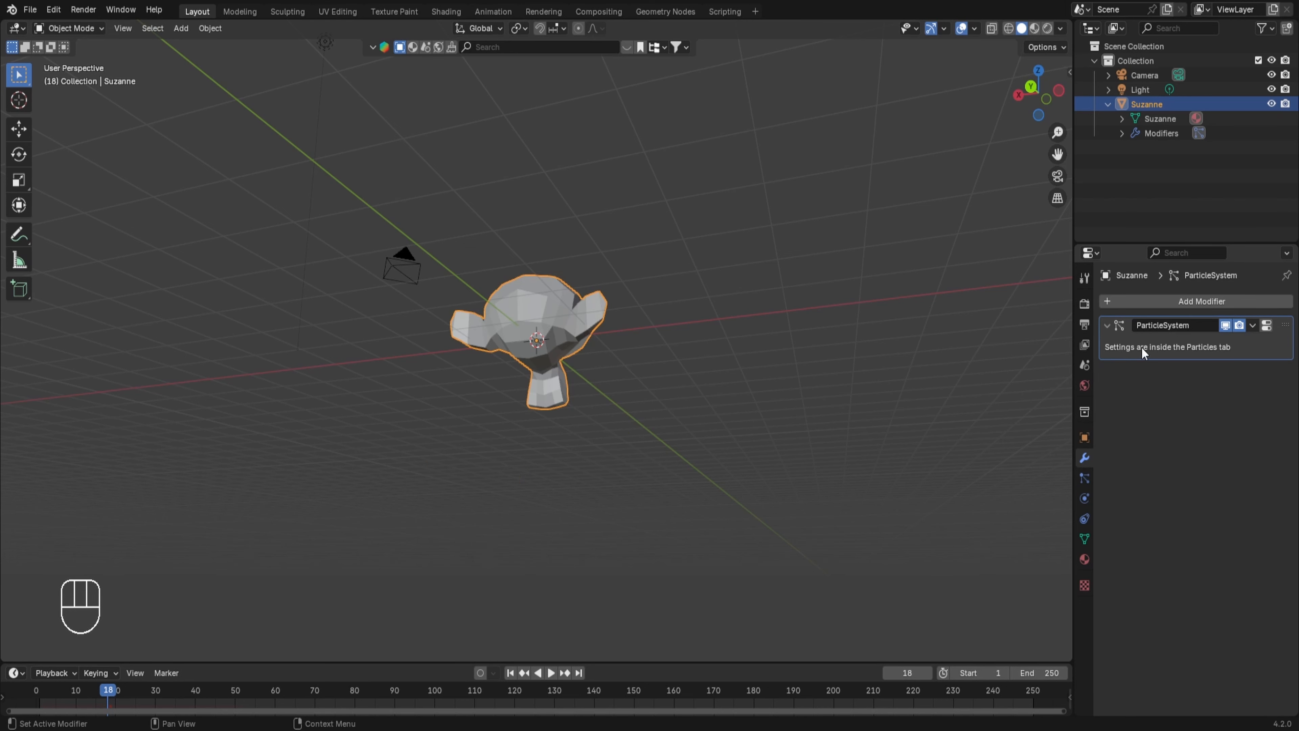
{"action": "key", "text": "ctrl+x"}
Step: Apply the Quick Smoke effect to the monkey mesh
{"action": "middle_click_drag", "start_coordinate": [900, 369], "coordinate": [623, 472]}
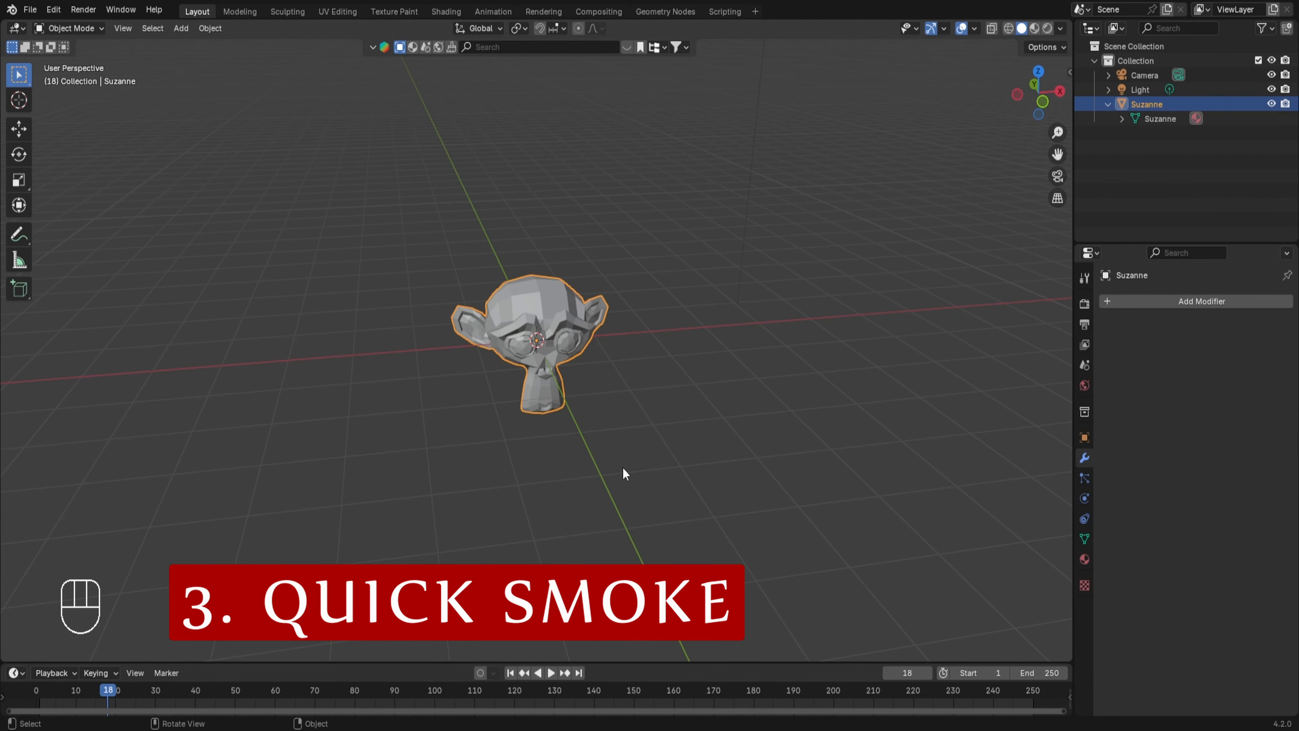
{"action": "left_click", "coordinate": [209, 28]}
{"action": "mouse_move", "coordinate": [266, 443]}
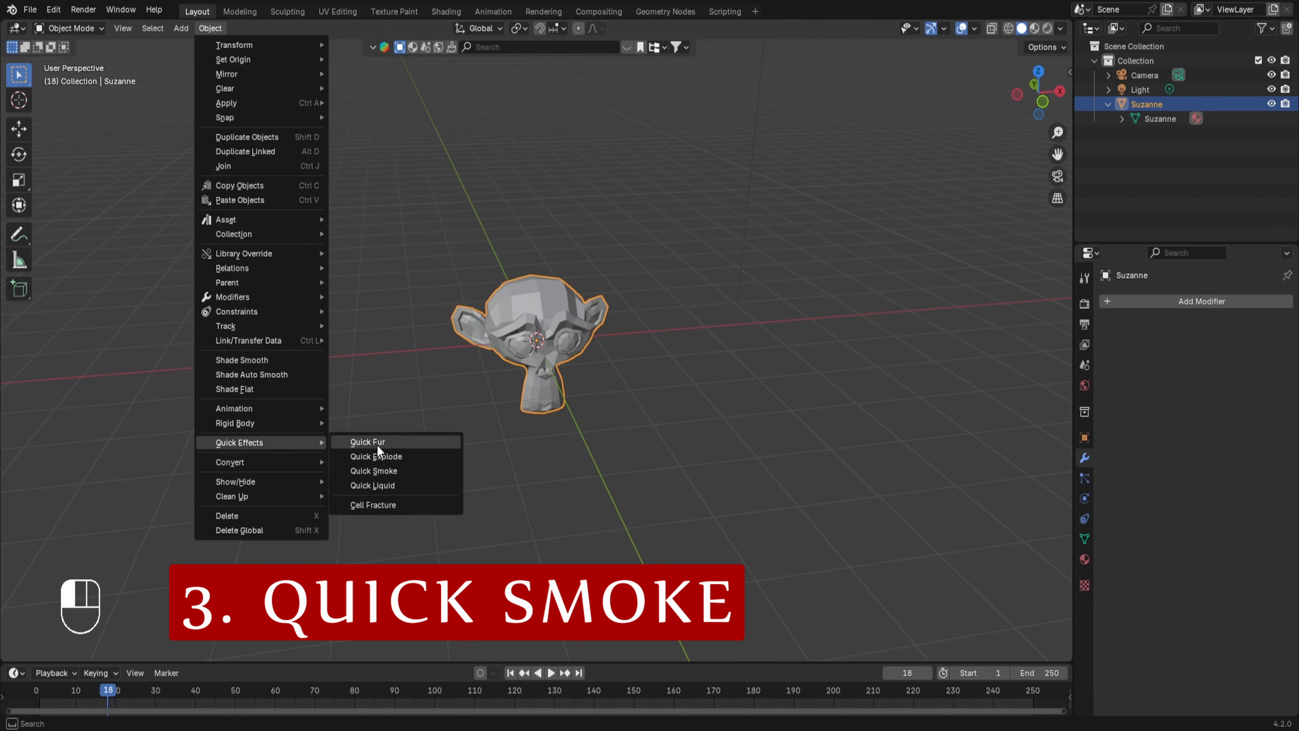
{"action": "left_click", "coordinate": [381, 468]}
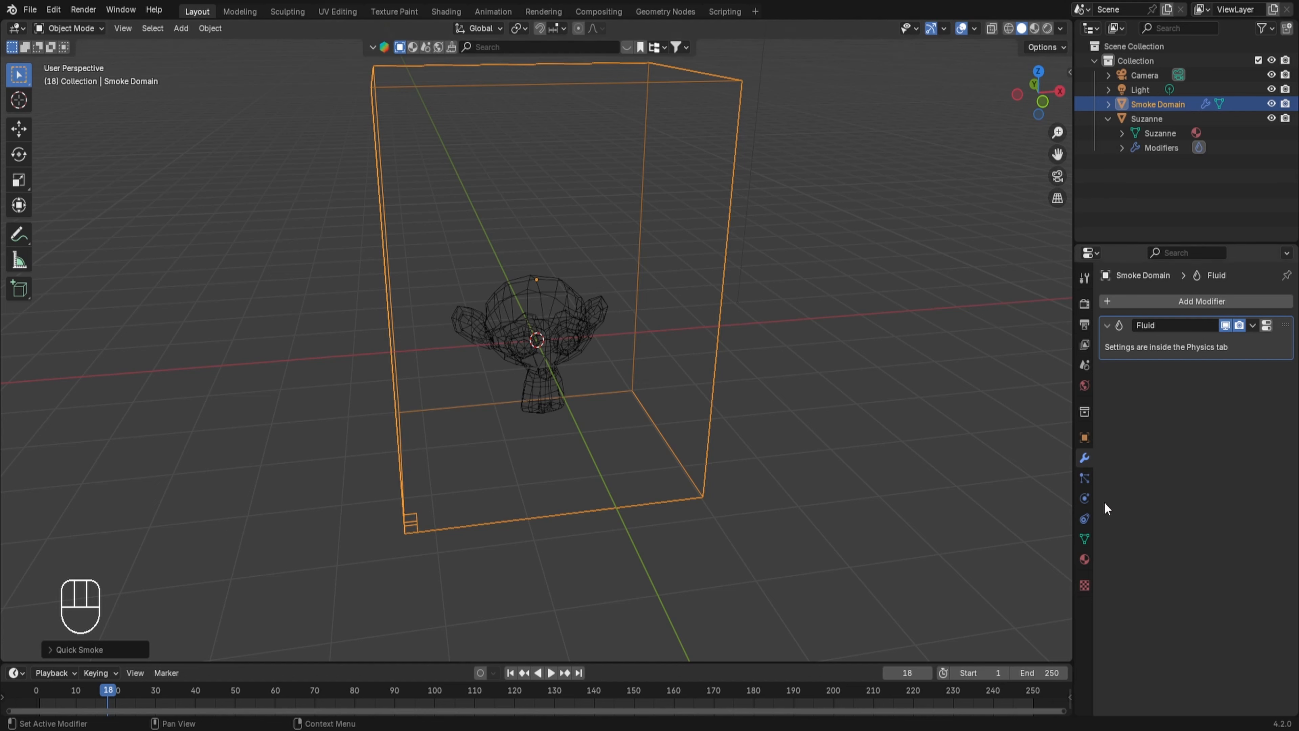
Step: Examine the fluid physics settings of the smoke domain and of the monkey, including the monkey's available fluid types
{"action": "left_click", "coordinate": [1084, 498]}
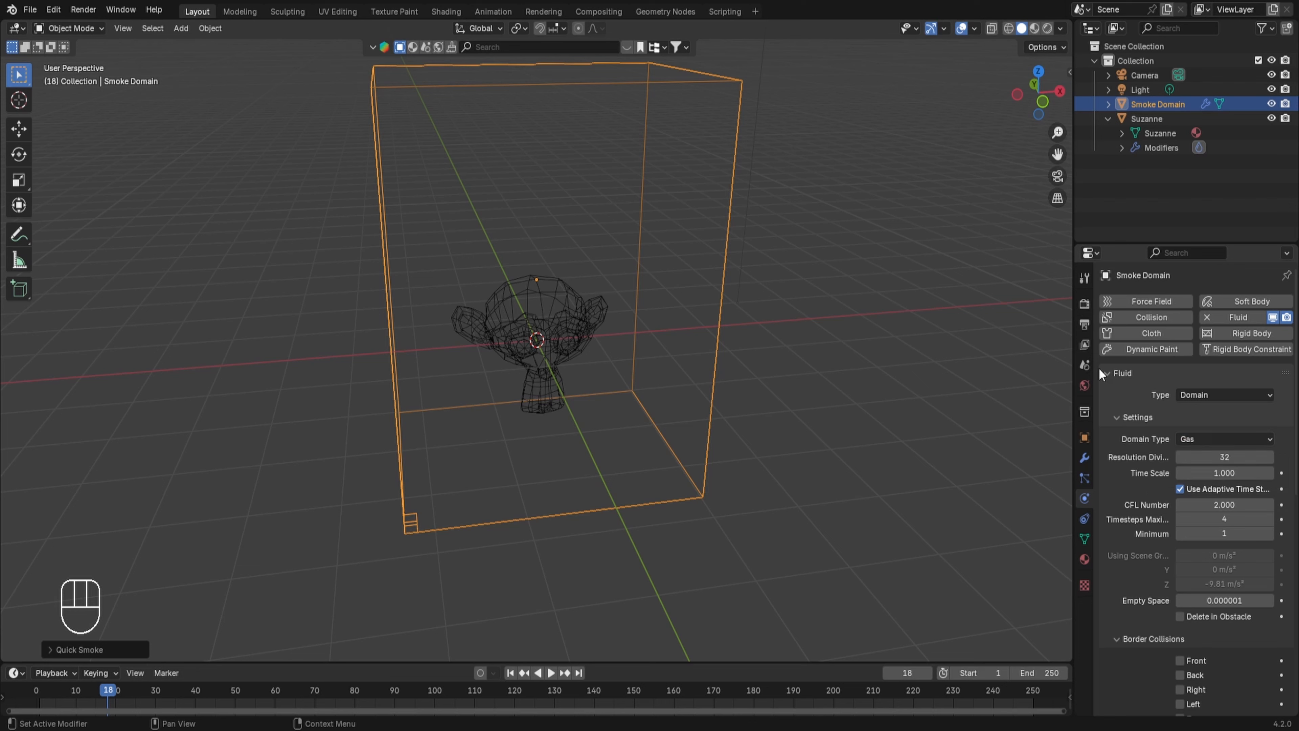
{"action": "left_click", "coordinate": [530, 320]}
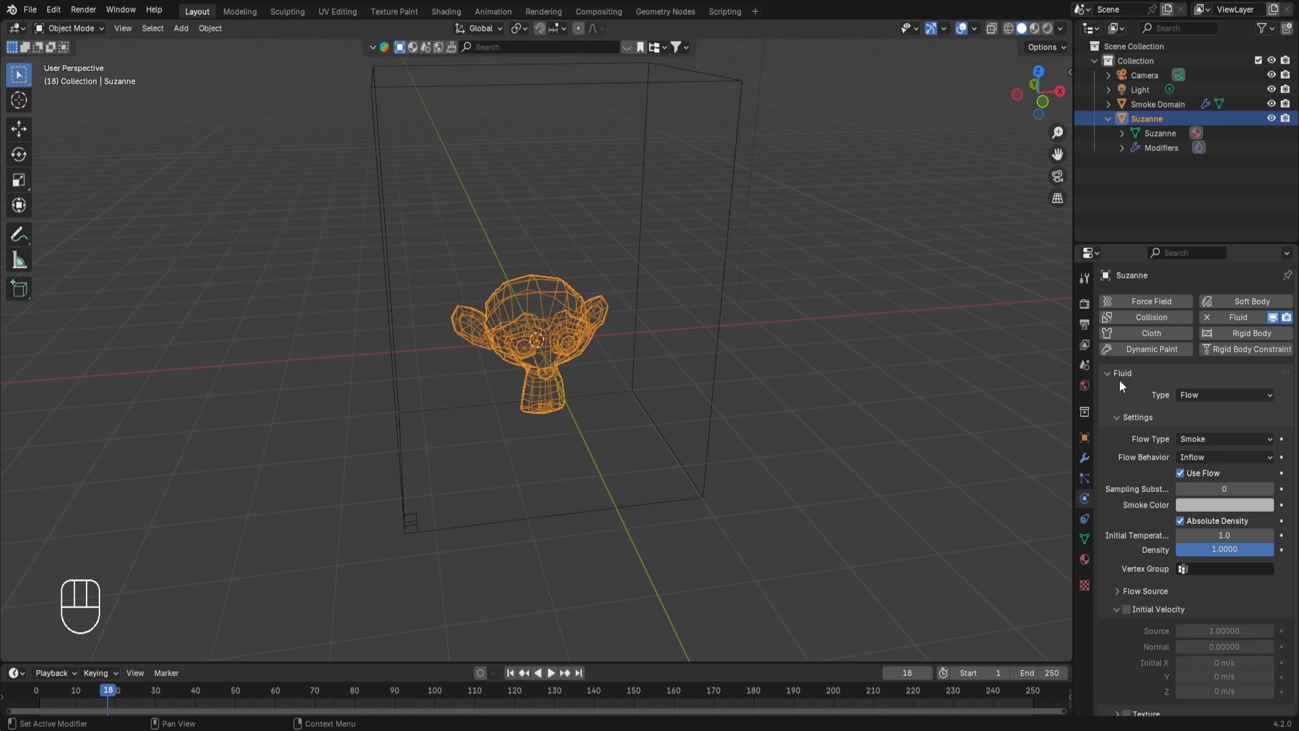
{"action": "left_click", "coordinate": [1198, 394]}
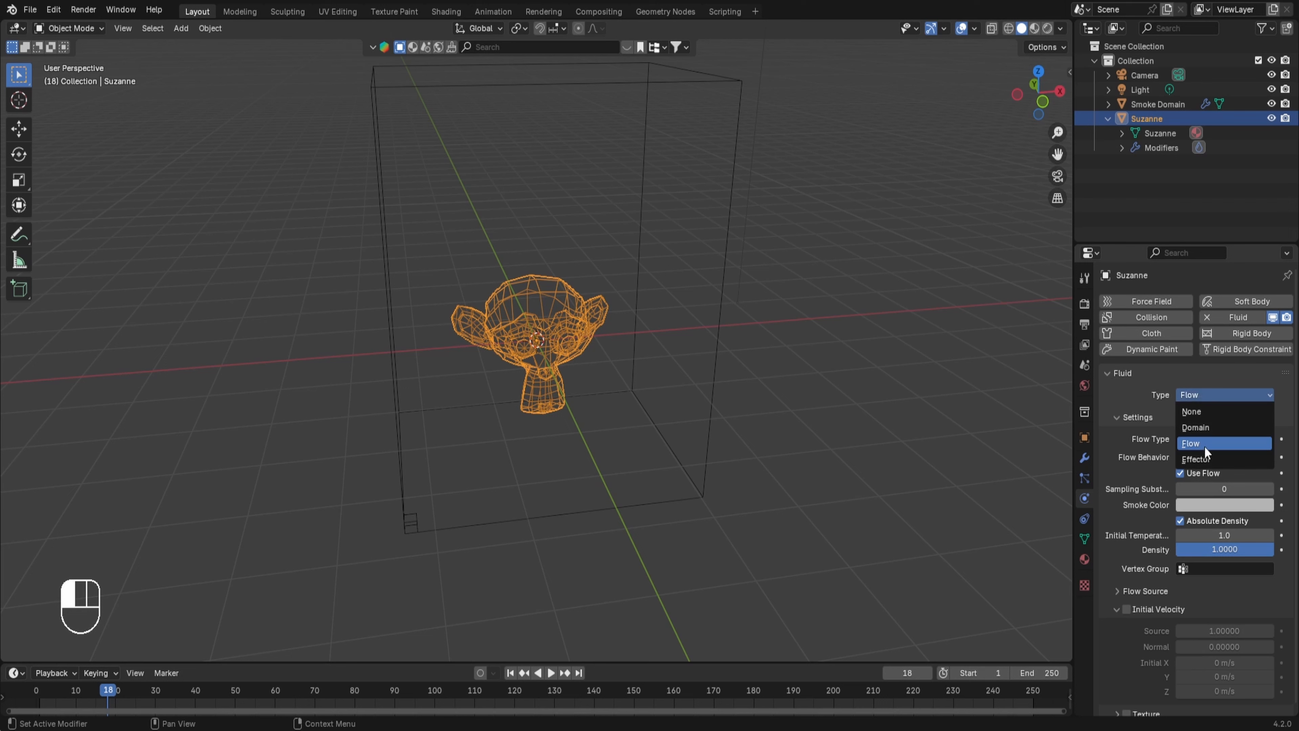
{"action": "left_click", "coordinate": [1194, 443]}
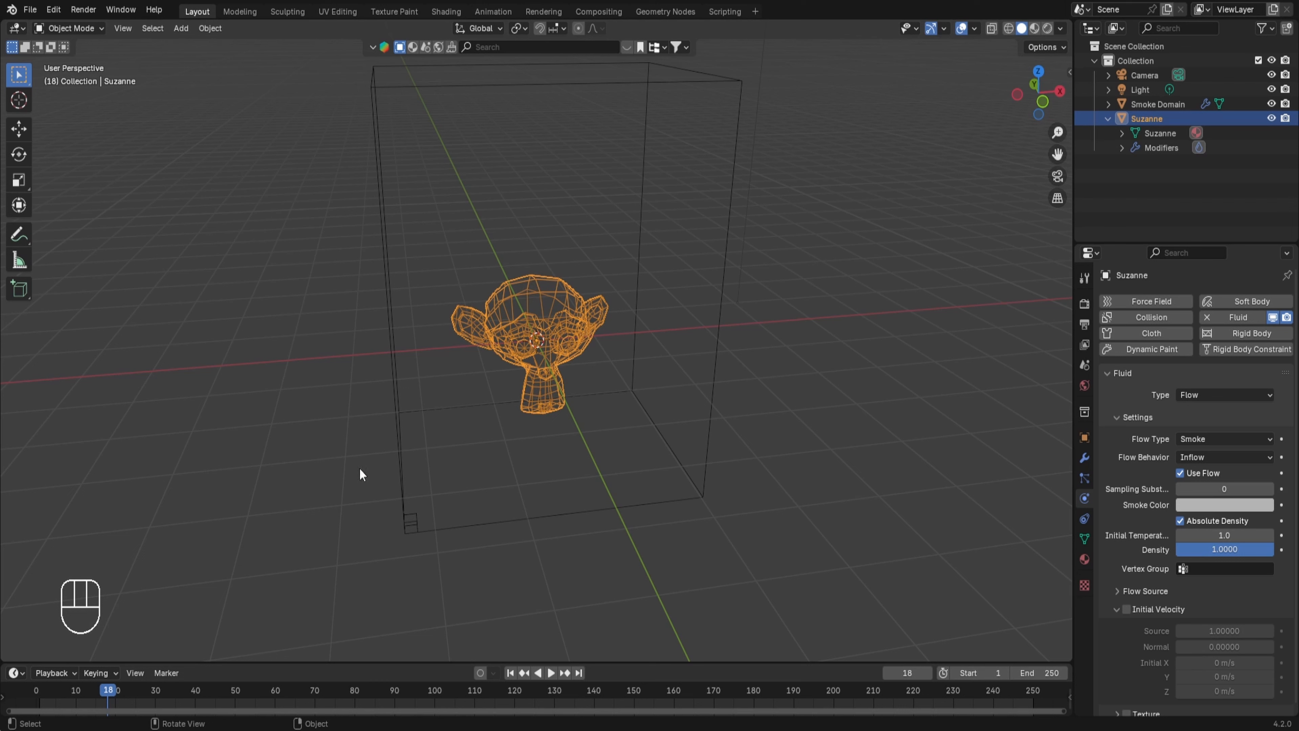
Step: Play the smoke simulation from frame 0 with the whole domain in view, and stop it
{"action": "left_click", "coordinate": [32, 705]}
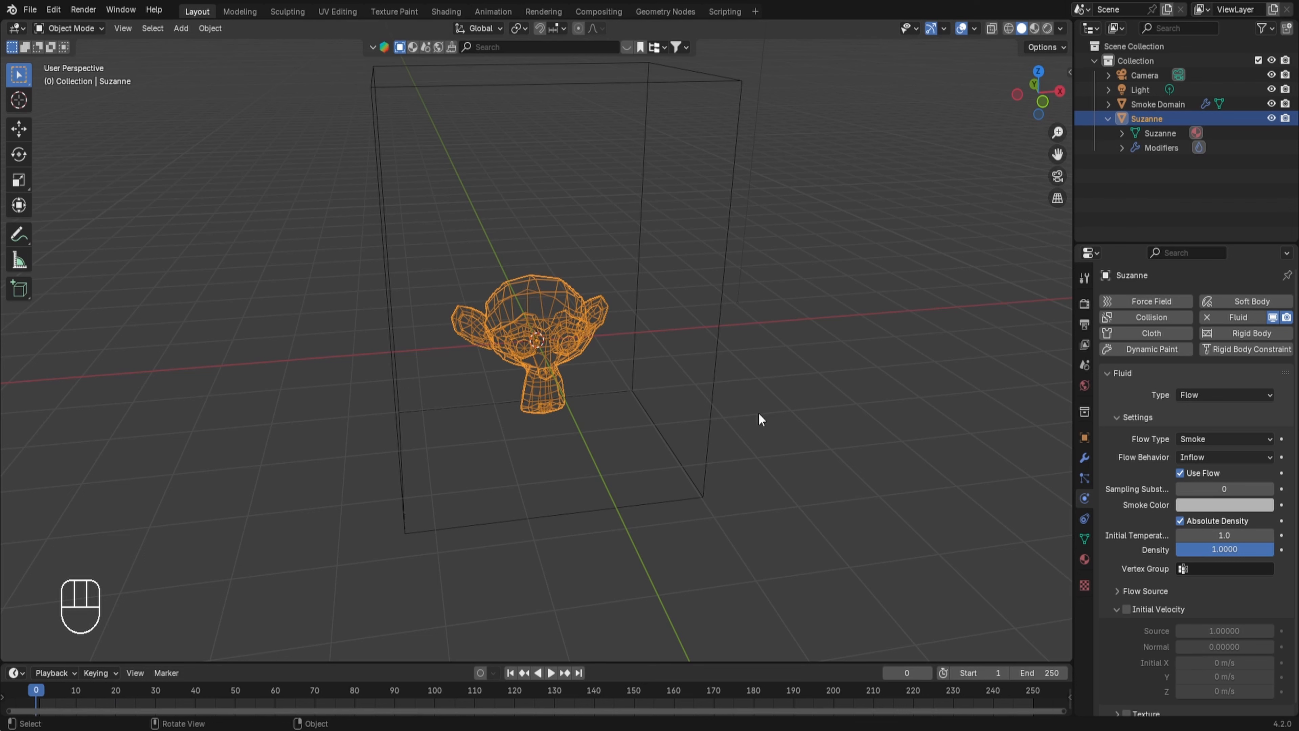
{"action": "key", "text": "space"}
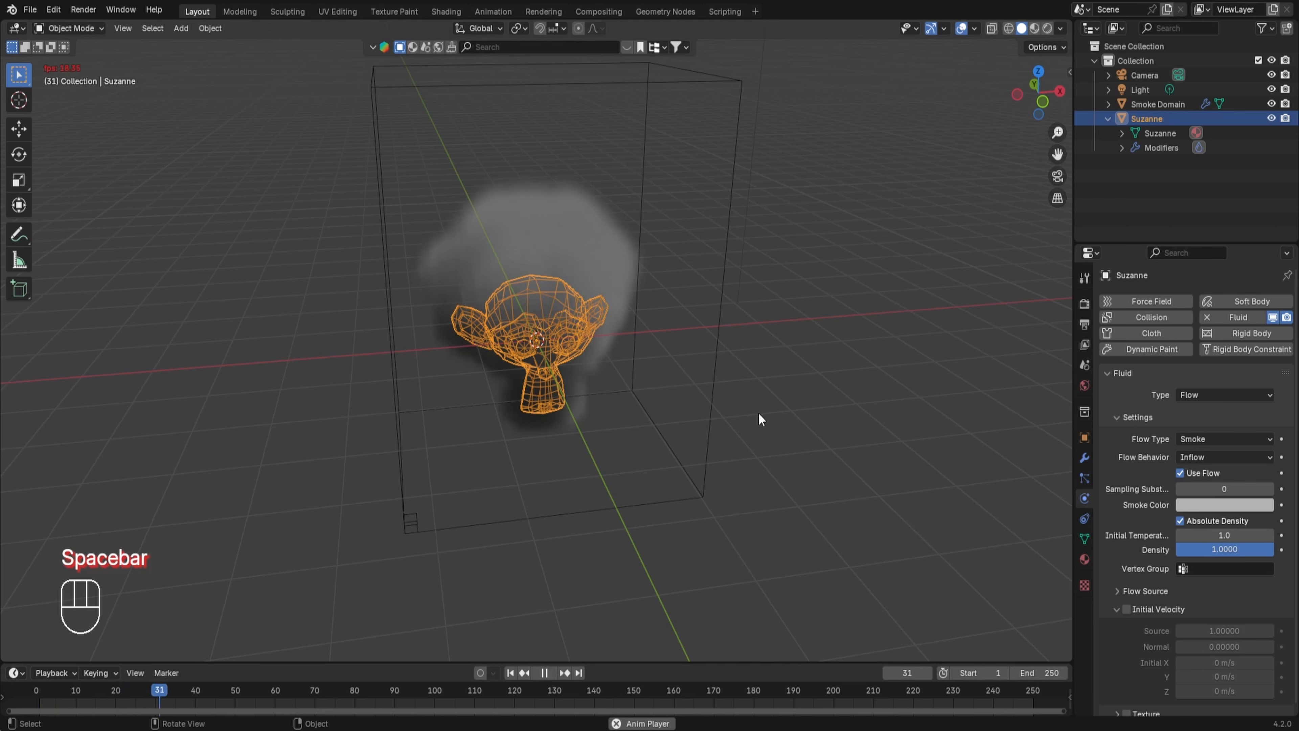
{"action": "scroll", "coordinate": [783, 389], "scroll_direction": "down", "scroll_amount": 2}
{"action": "key", "text": "space"}
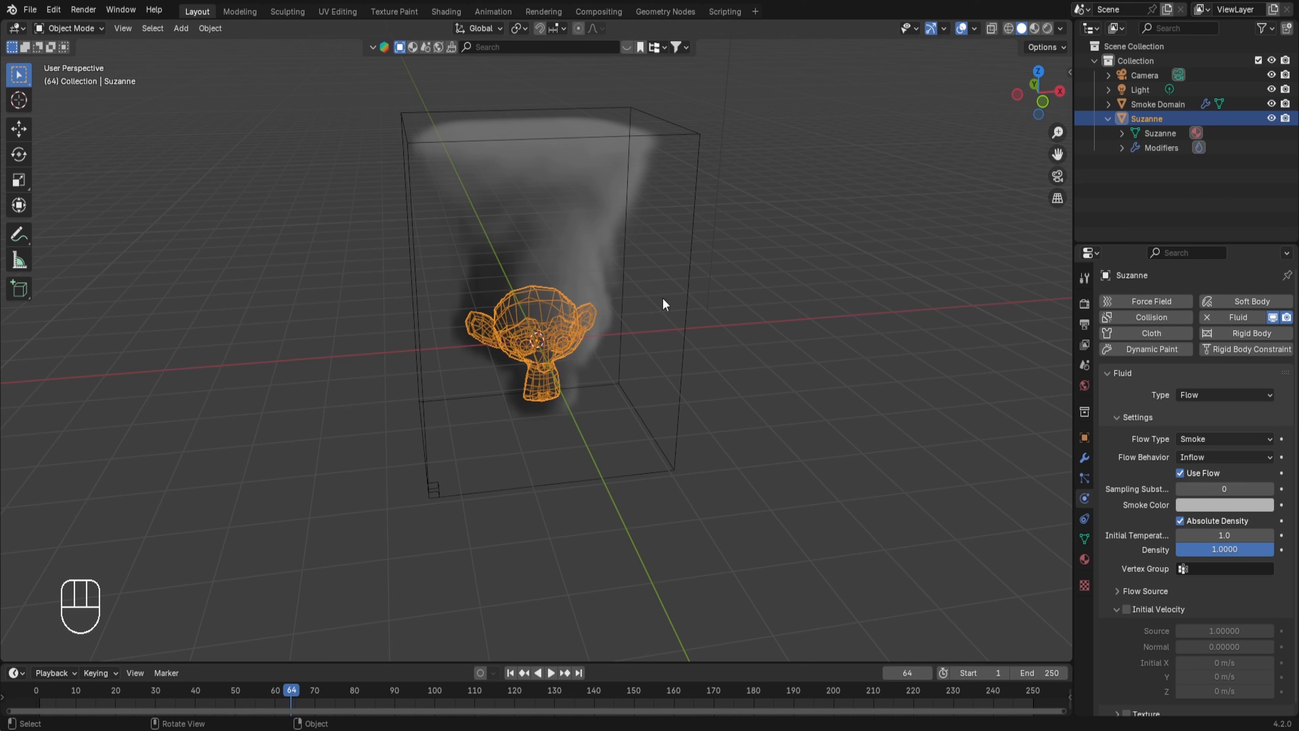
Step: Set the monkey's flow type to Fire + Smoke, replay the simulation from the start, and stop it
{"action": "left_click", "coordinate": [1187, 436]}
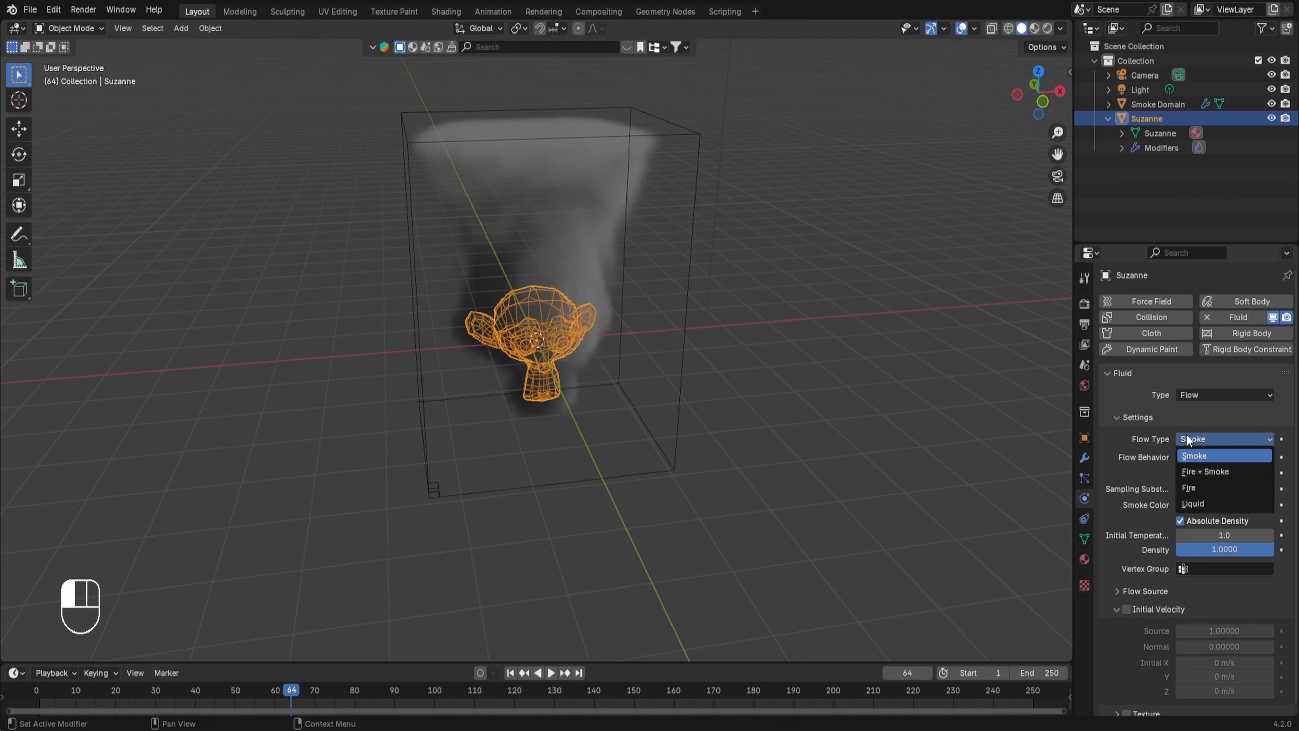
{"action": "left_click", "coordinate": [1196, 472]}
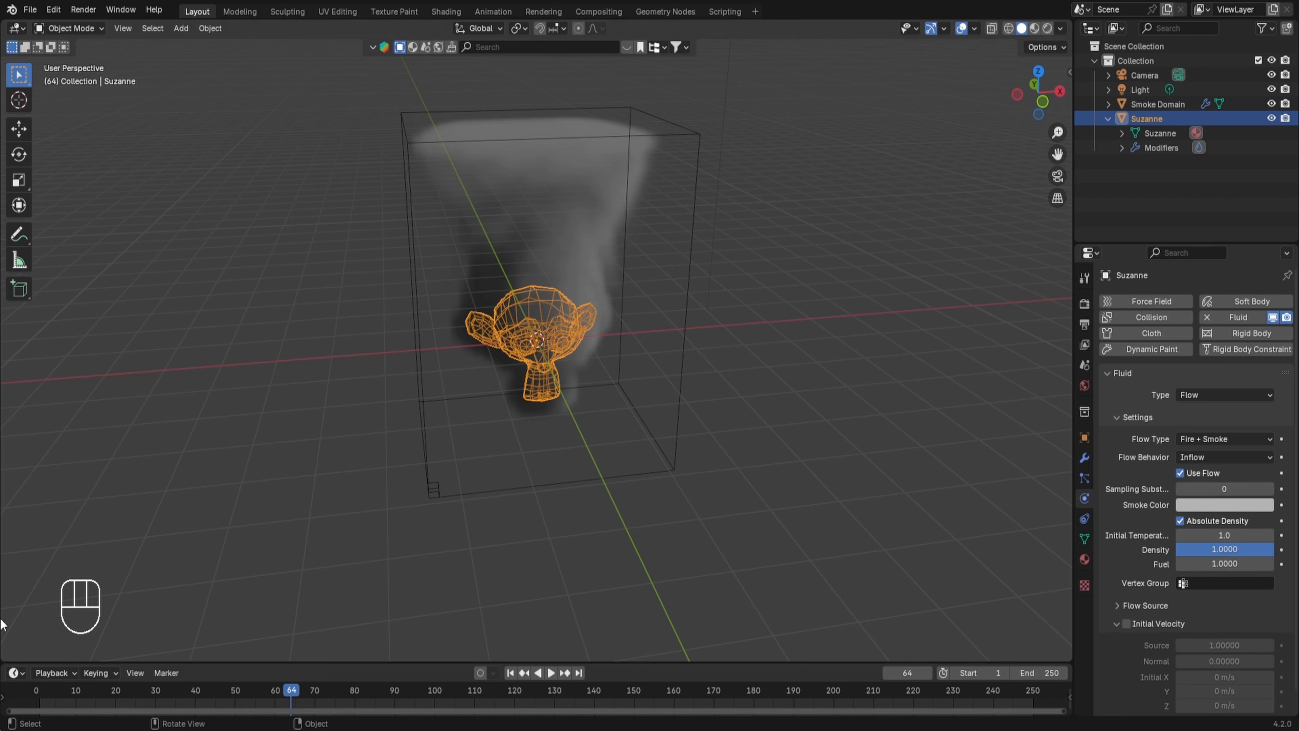
{"action": "key", "text": "shift+Left"}
{"action": "key", "text": "space"}
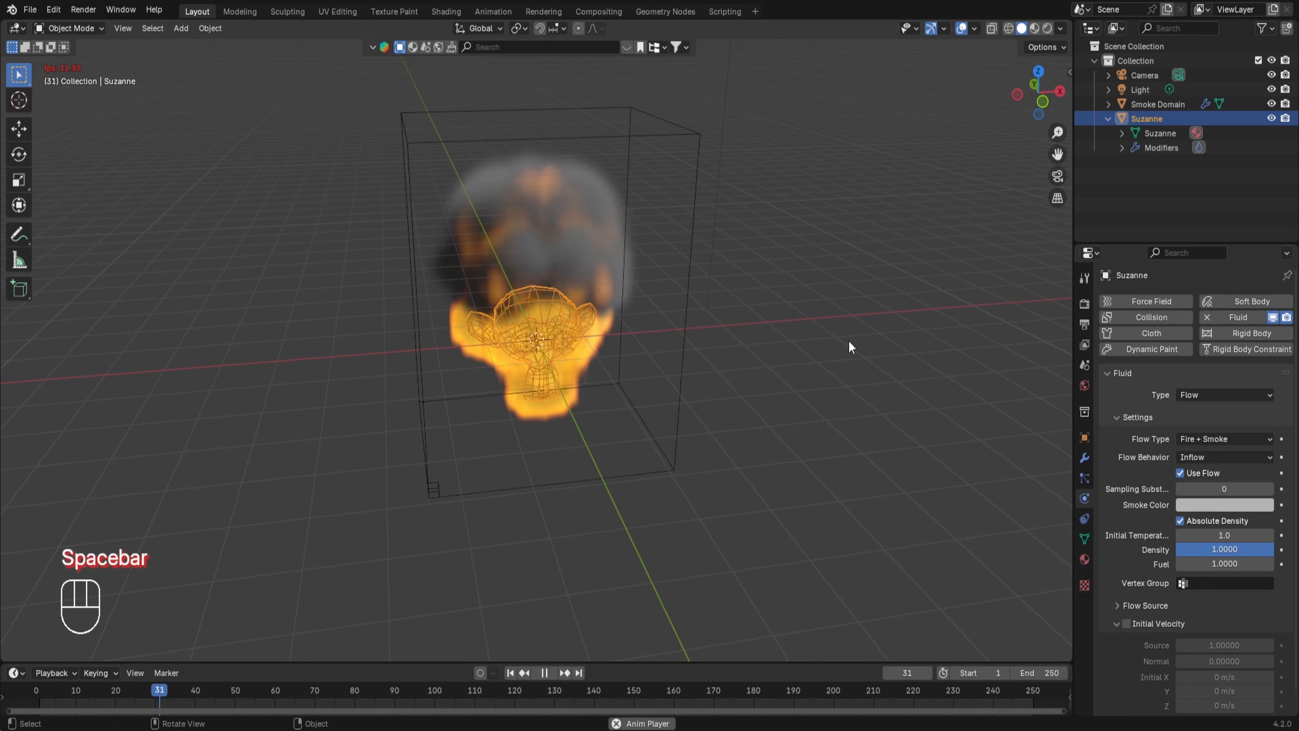
{"action": "key", "text": "space"}
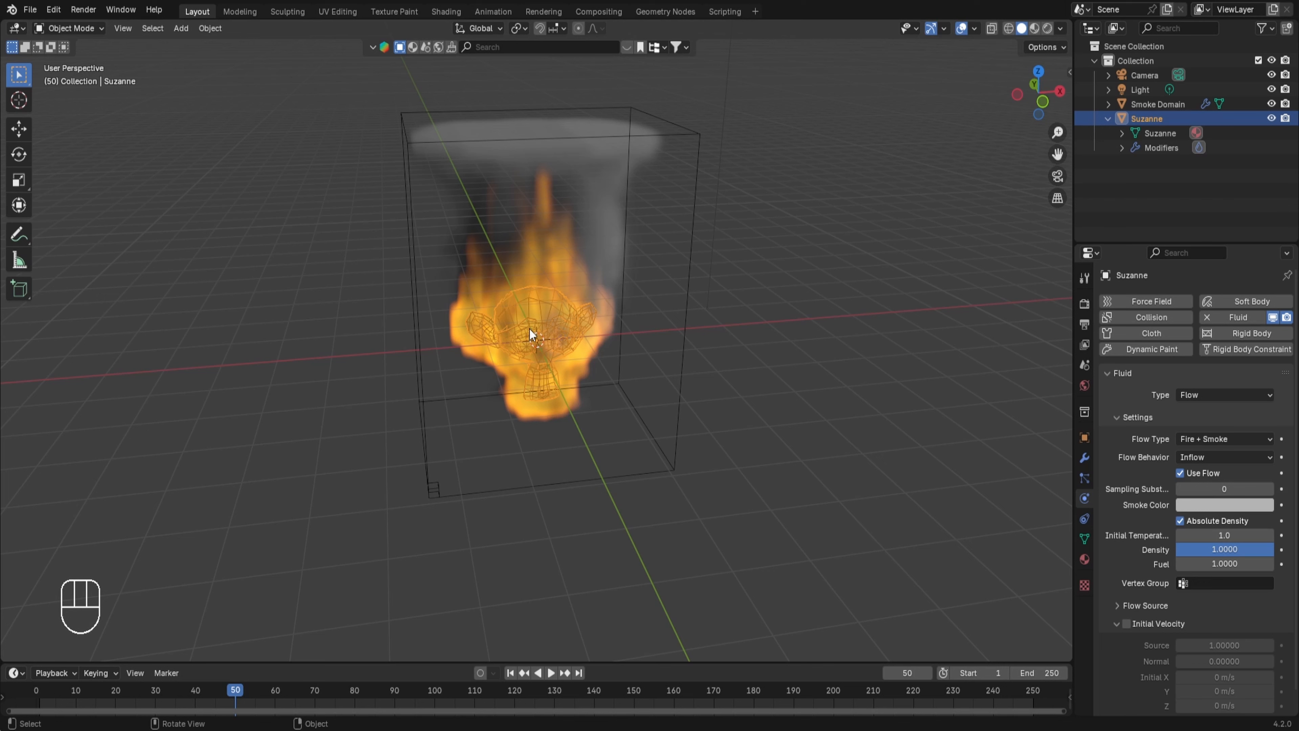
{"action": "left_click", "coordinate": [207, 29]}
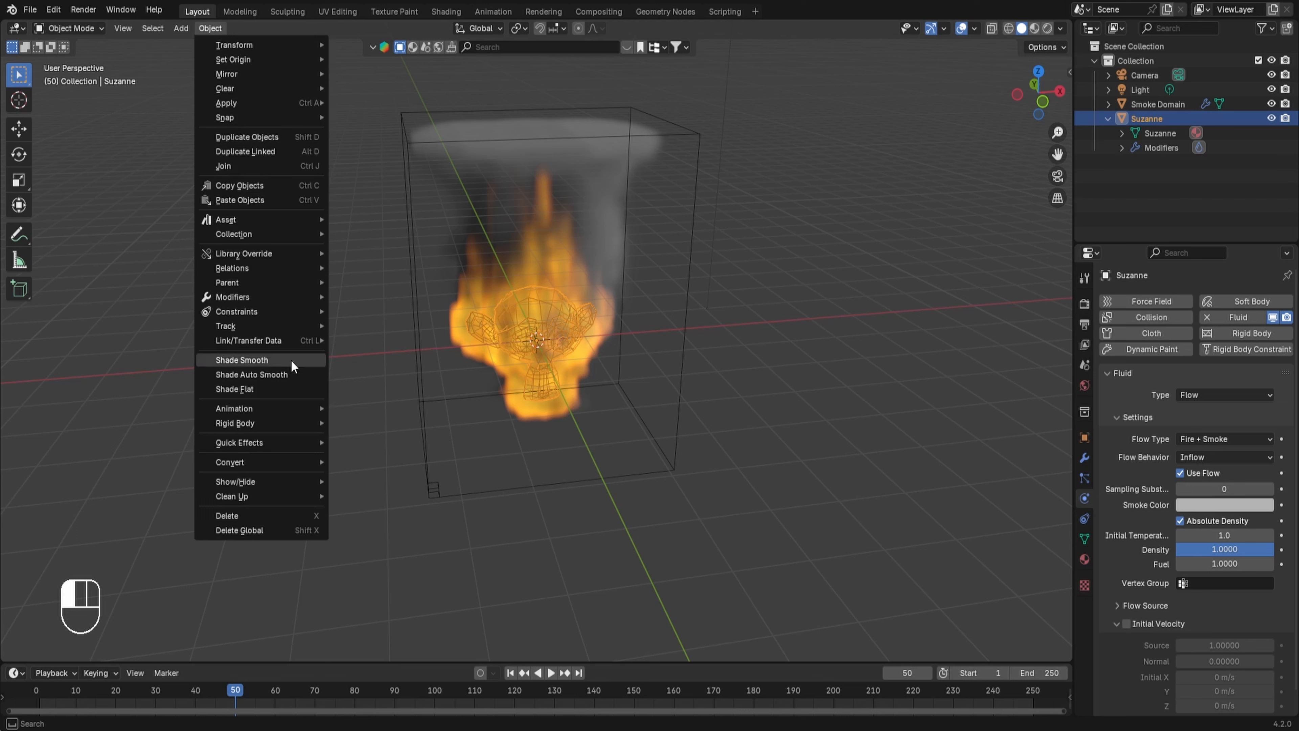
{"action": "mouse_move", "coordinate": [273, 443]}
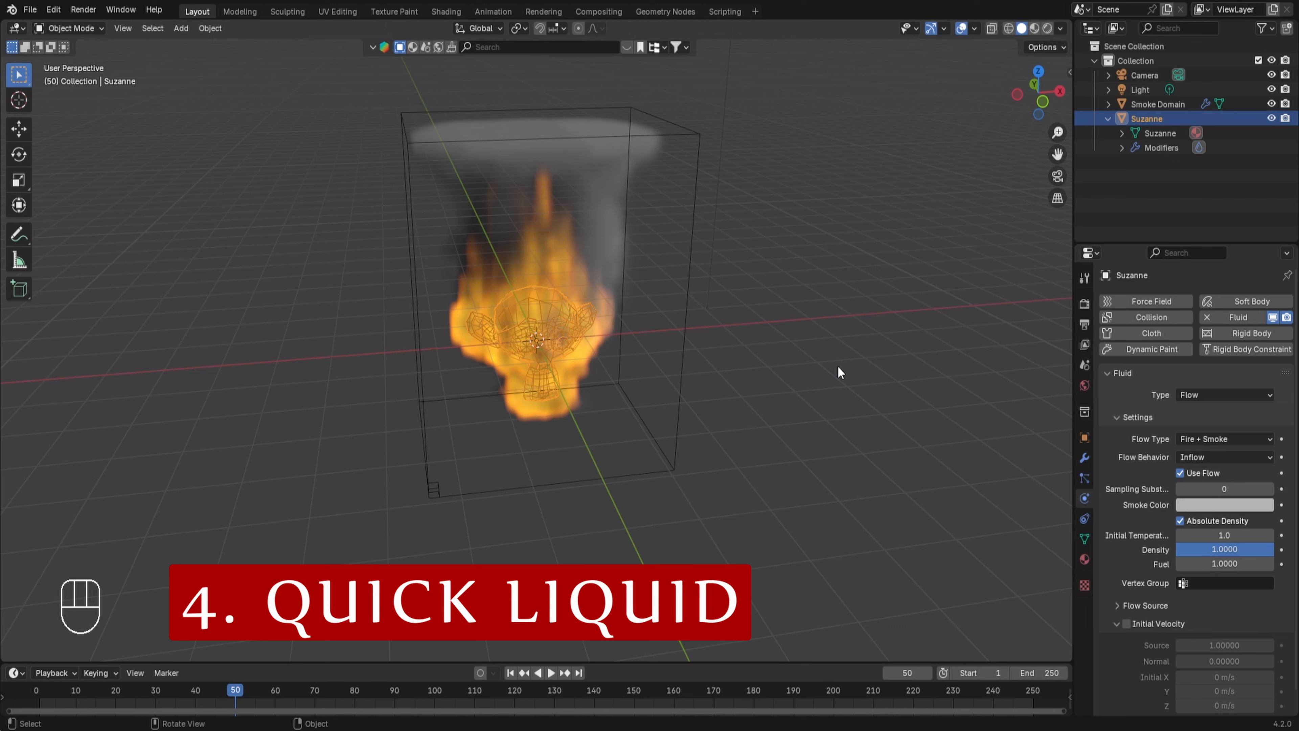
Step: Delete the monkey and the smoke domain, and return the timeline to frame 1
{"action": "key", "text": "x"}
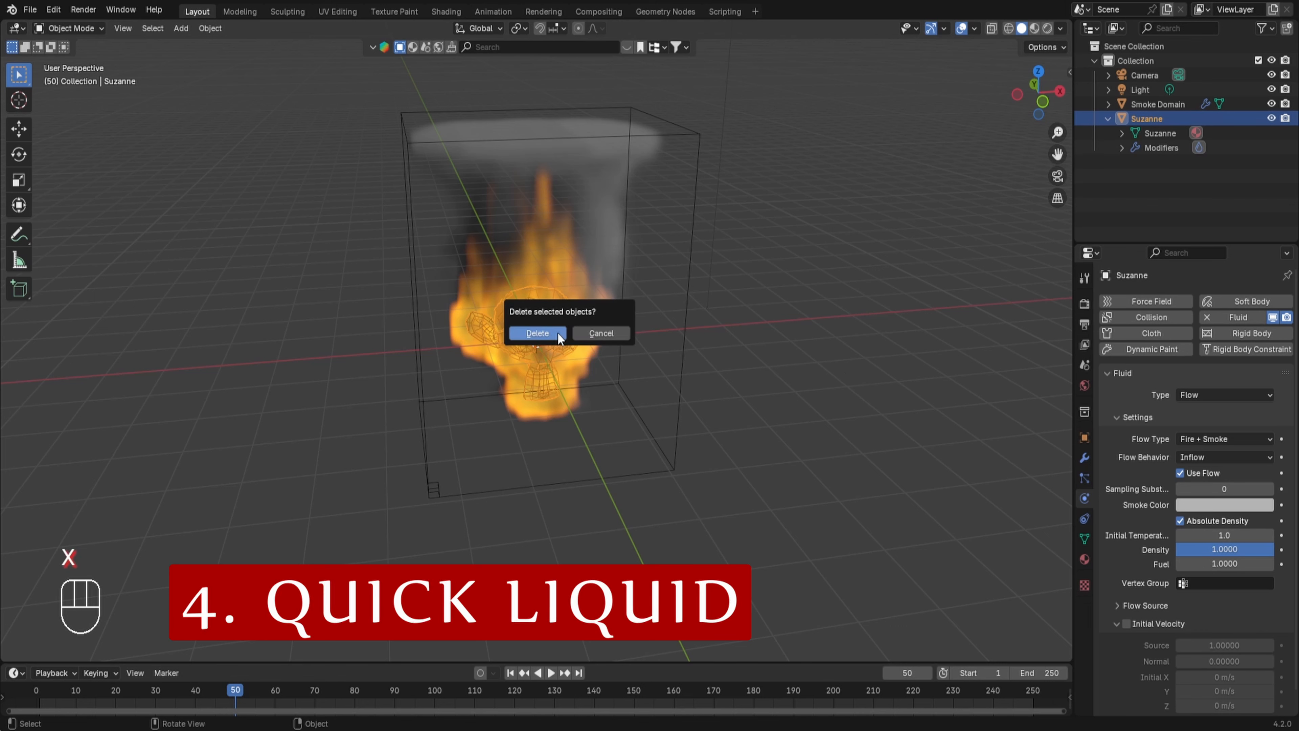
{"action": "left_click", "coordinate": [547, 335]}
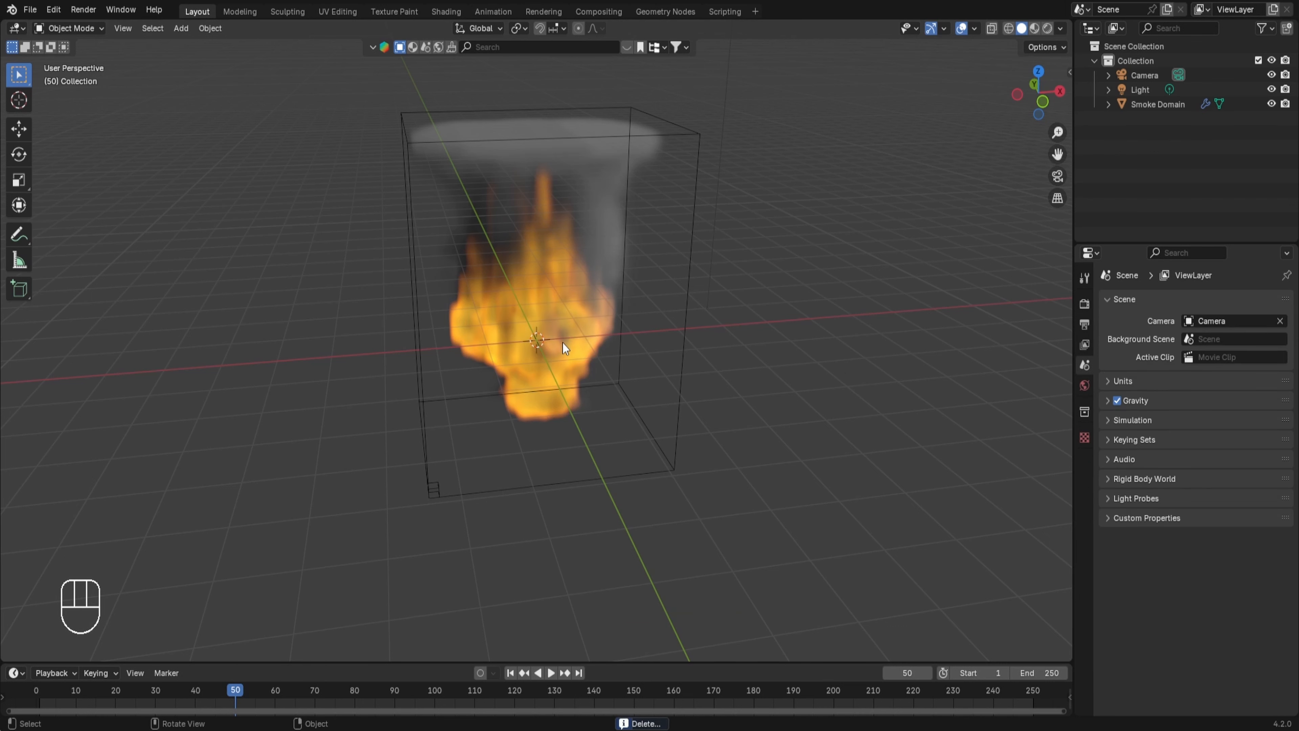
{"action": "left_click", "coordinate": [629, 271]}
{"action": "key", "text": "x"}
{"action": "left_click", "coordinate": [629, 273]}
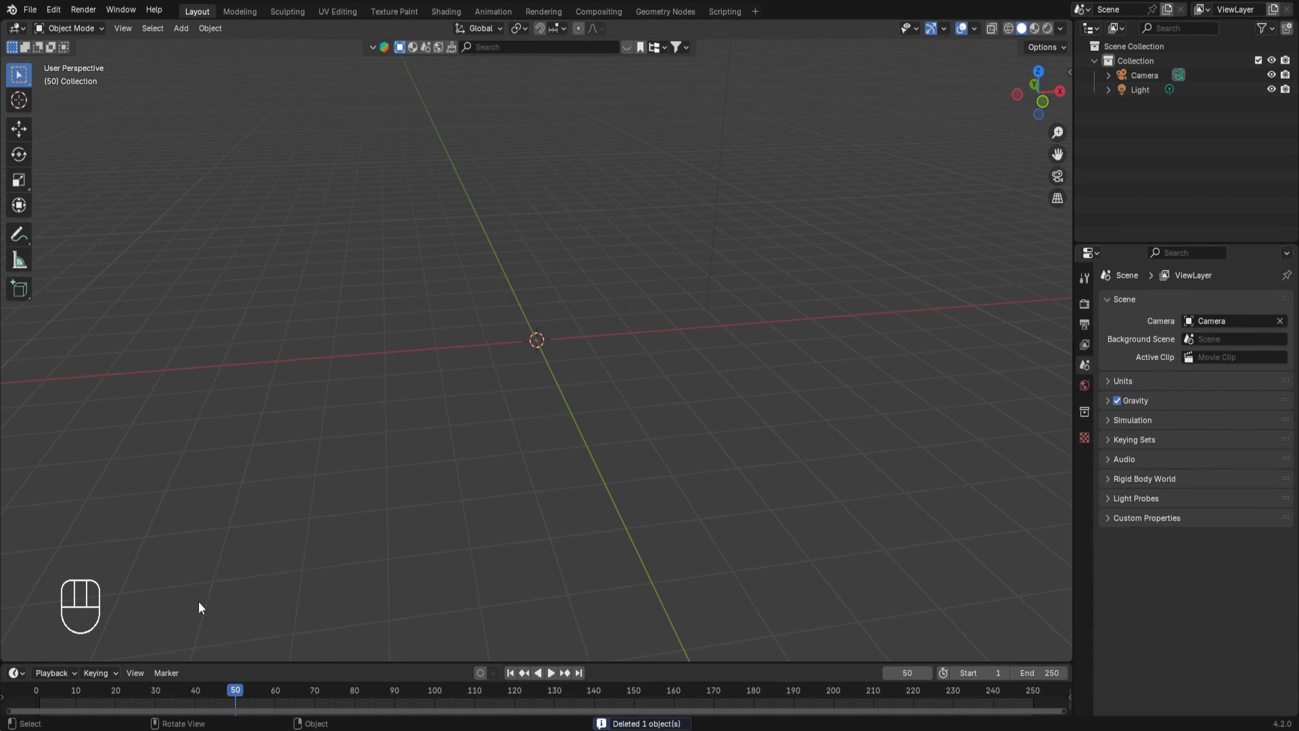
{"action": "left_click", "coordinate": [42, 692]}
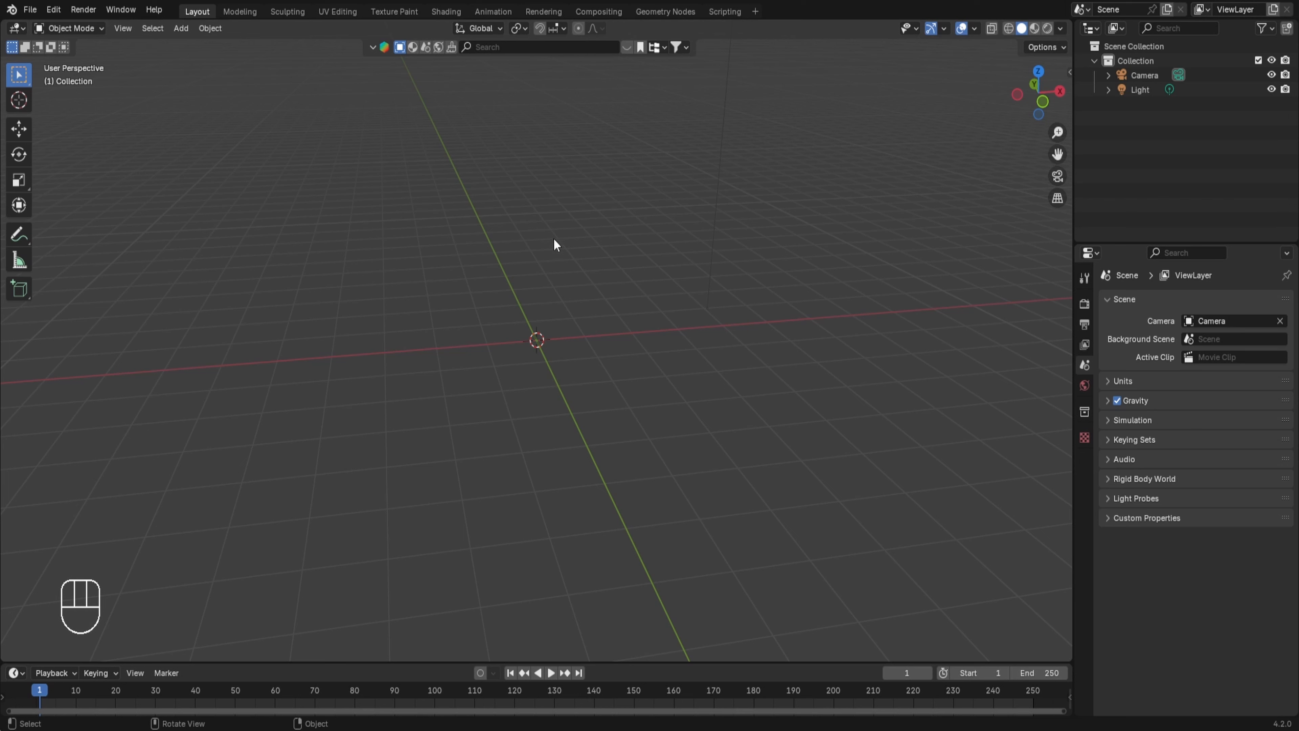
Step: Add a cube to the empty scene and apply the Quick Liquid effect to it
{"action": "key", "text": "shift+a"}
{"action": "mouse_move", "coordinate": [527, 258]}
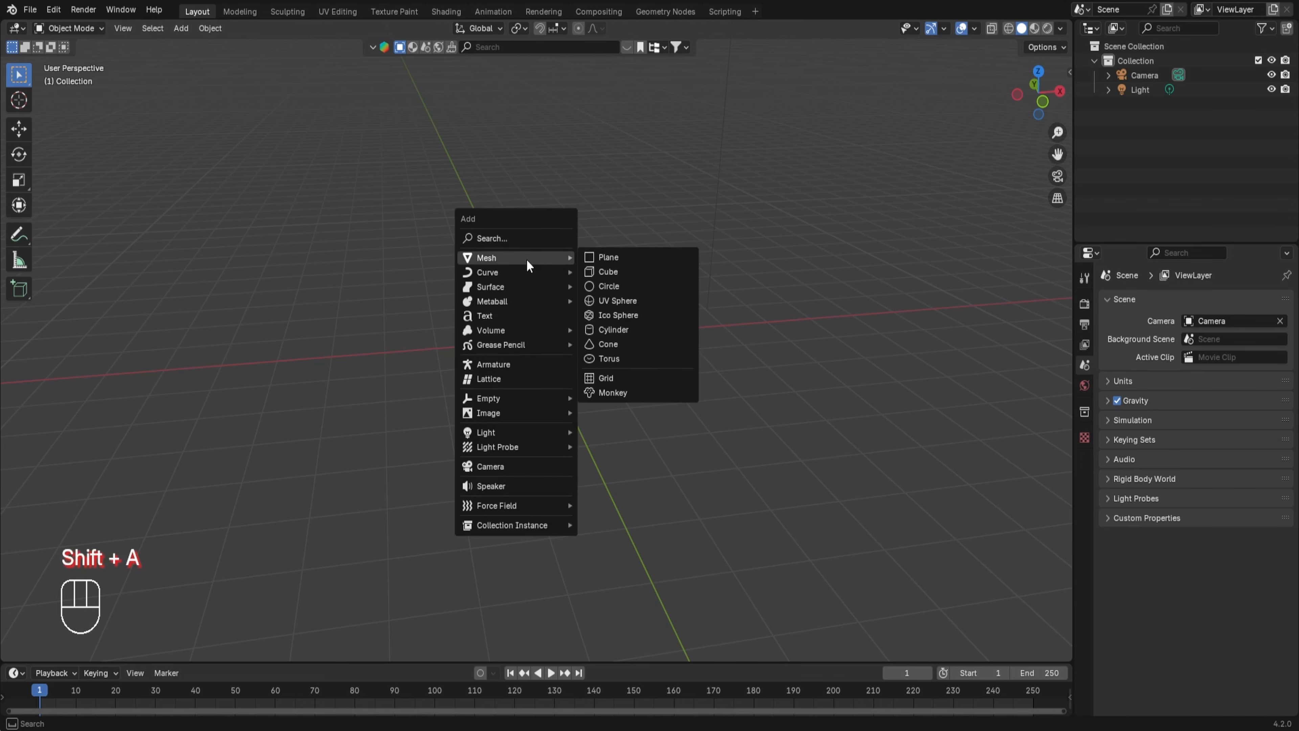
{"action": "left_click", "coordinate": [601, 274]}
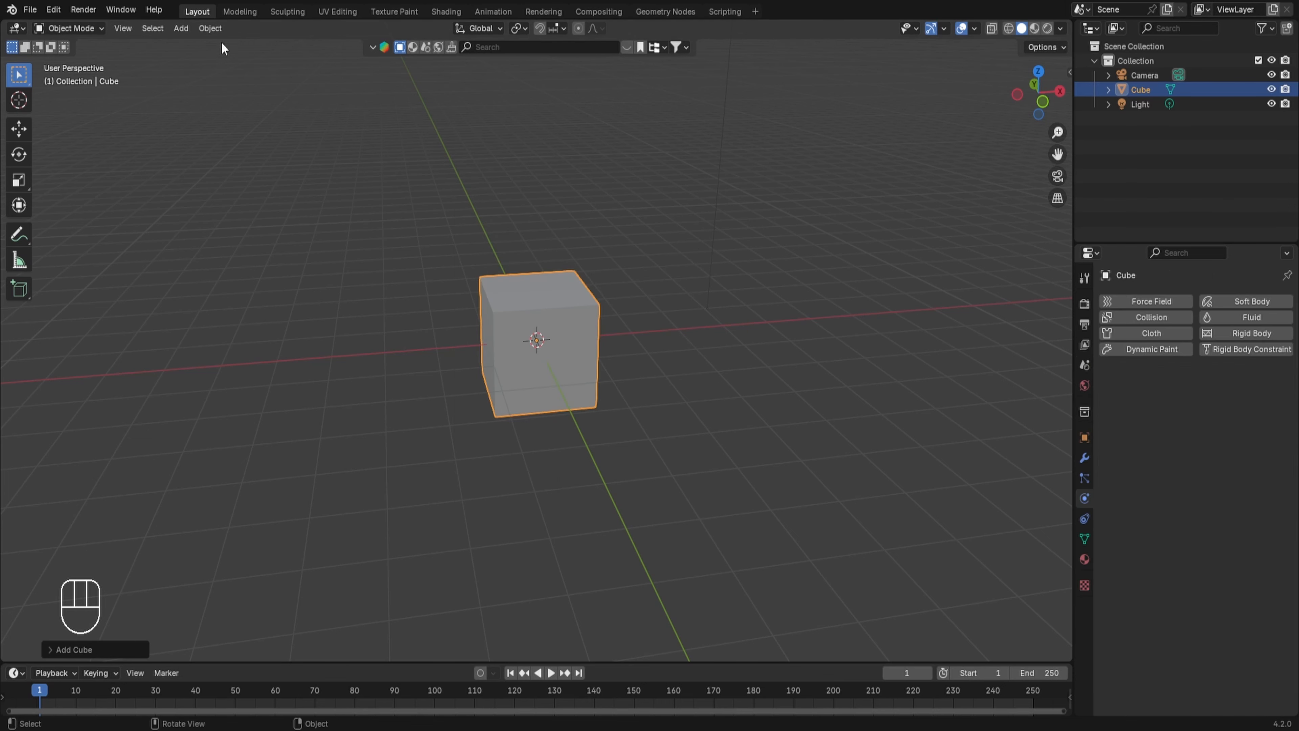
{"action": "left_click", "coordinate": [210, 28]}
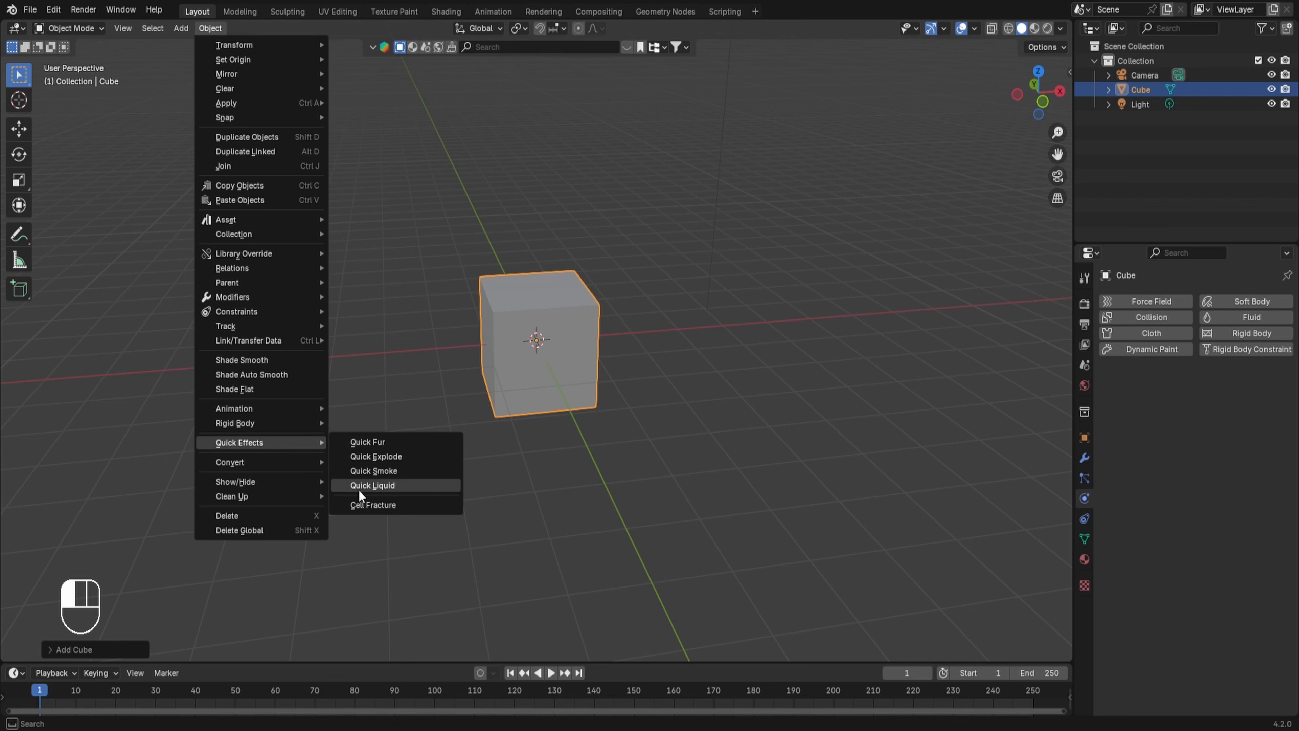
{"action": "left_click", "coordinate": [361, 486]}
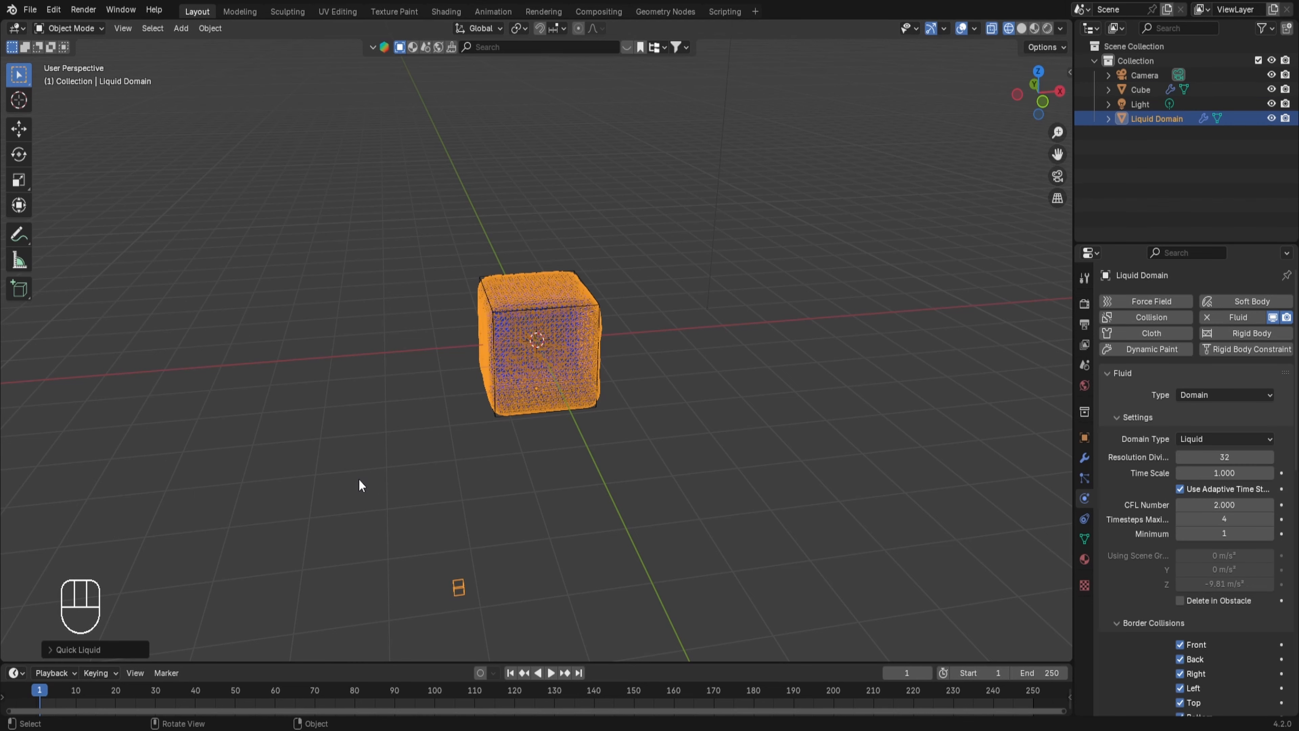
Step: Examine the fluid physics settings of the cube and of the liquid domain, including the available domain types
{"action": "left_click", "coordinate": [495, 306]}
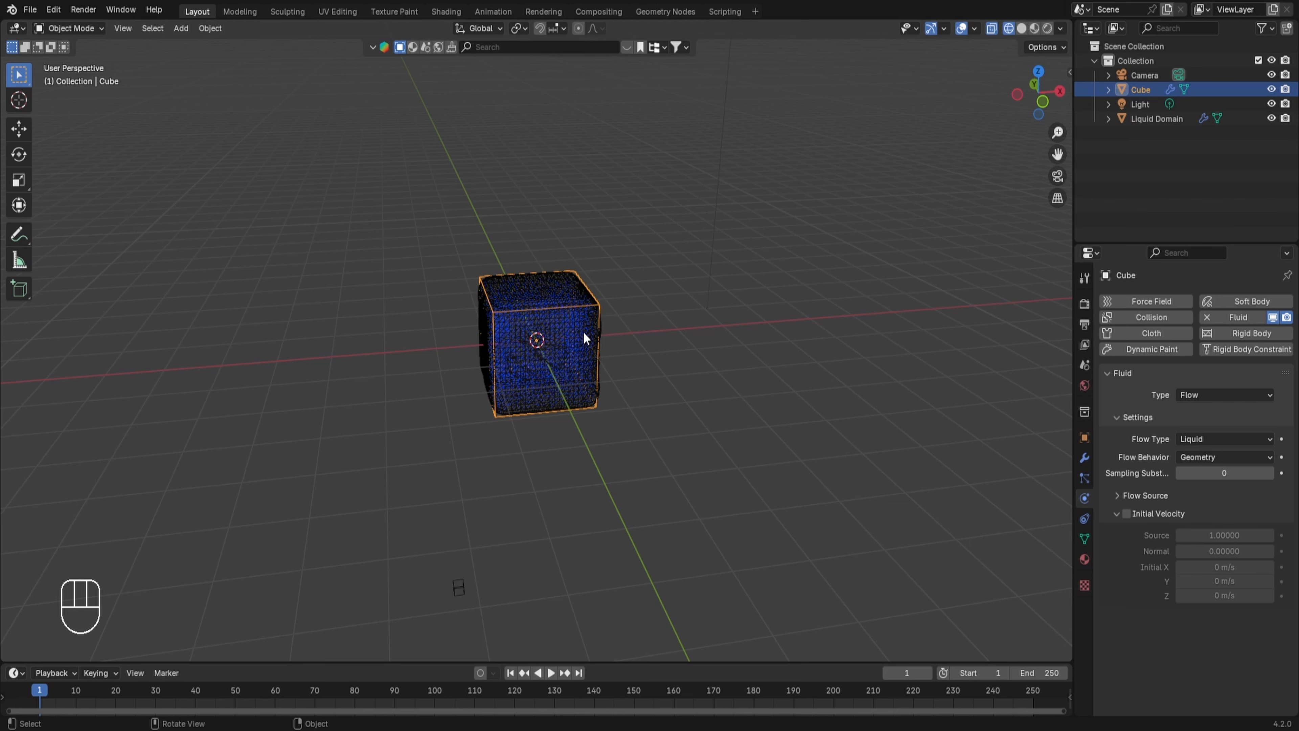
{"action": "scroll", "coordinate": [572, 320], "scroll_direction": "down", "scroll_amount": 1}
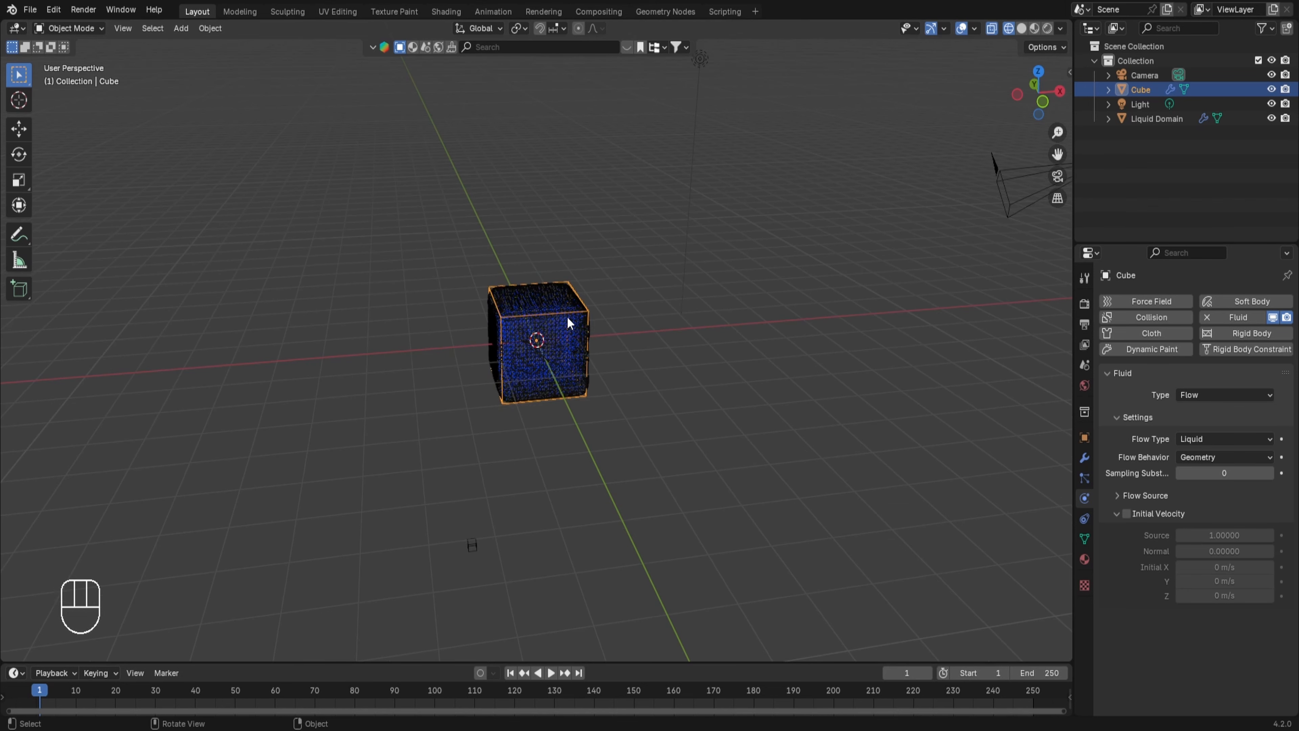
{"action": "left_click", "coordinate": [1123, 122]}
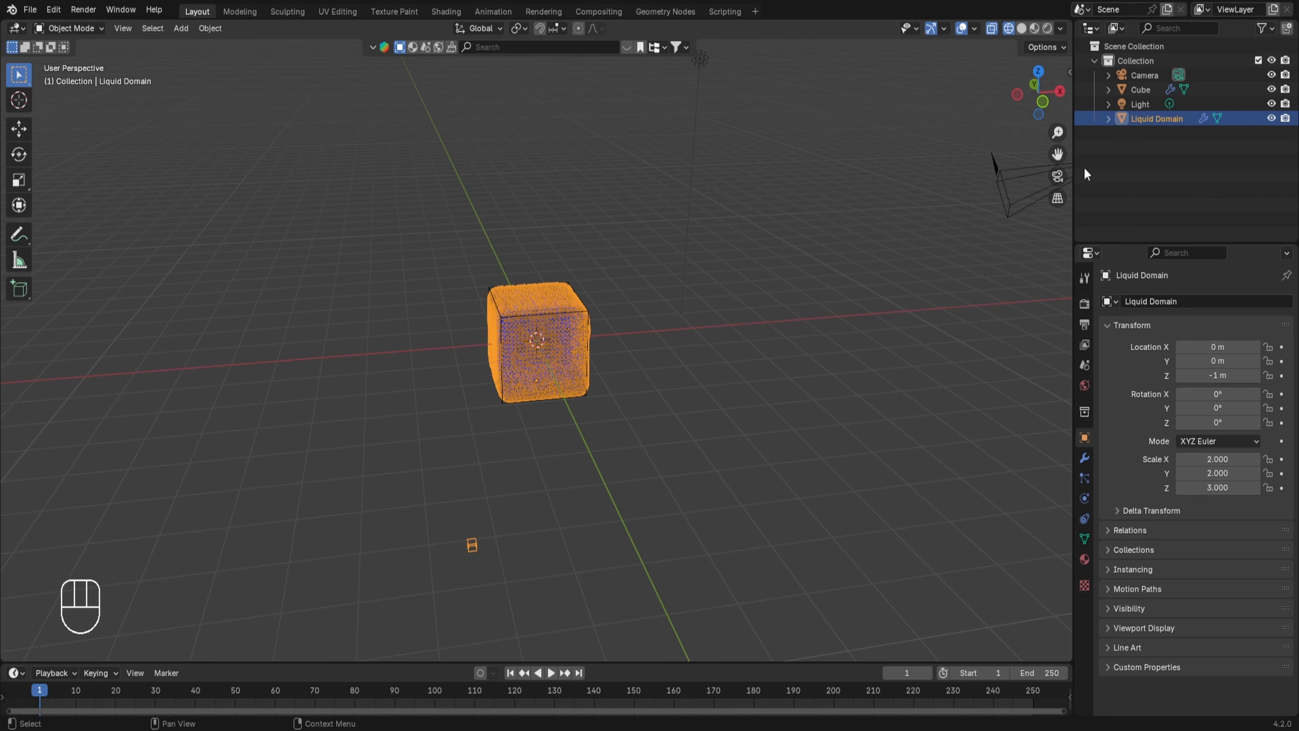
{"action": "left_click", "coordinate": [1084, 498]}
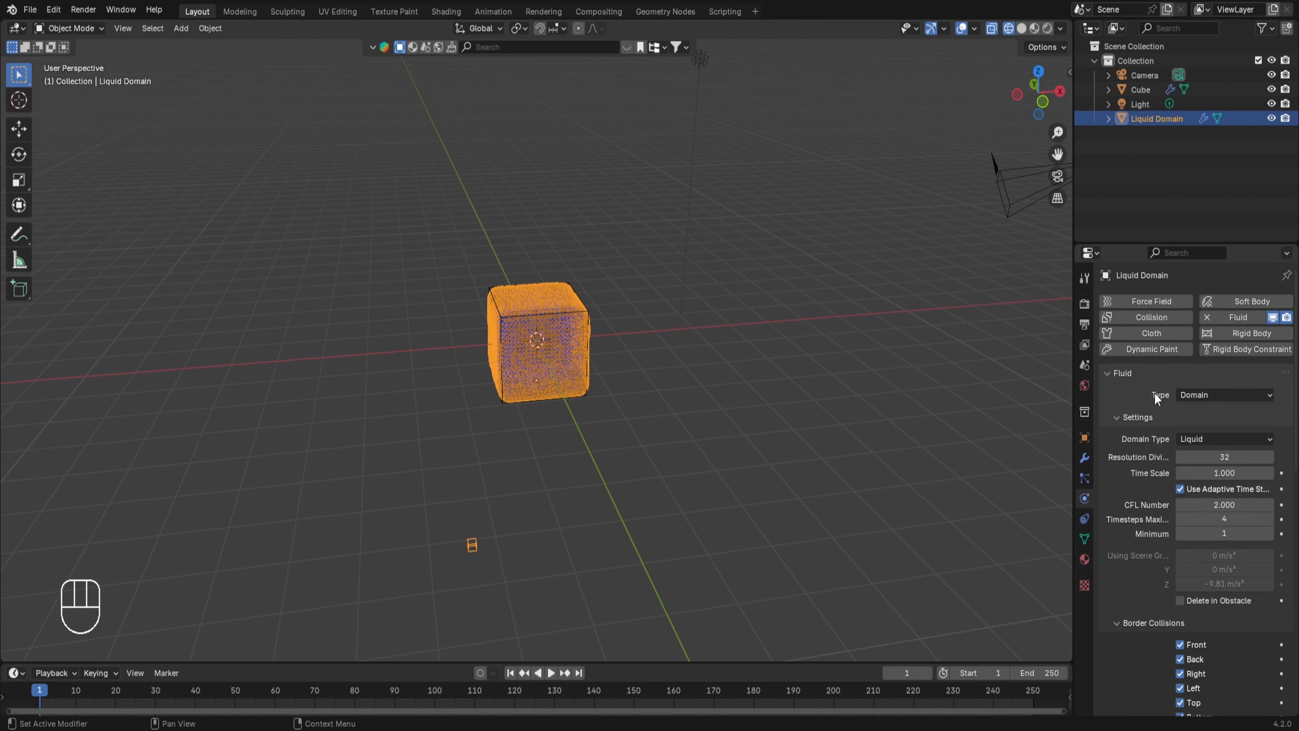
{"action": "left_click", "coordinate": [1189, 437]}
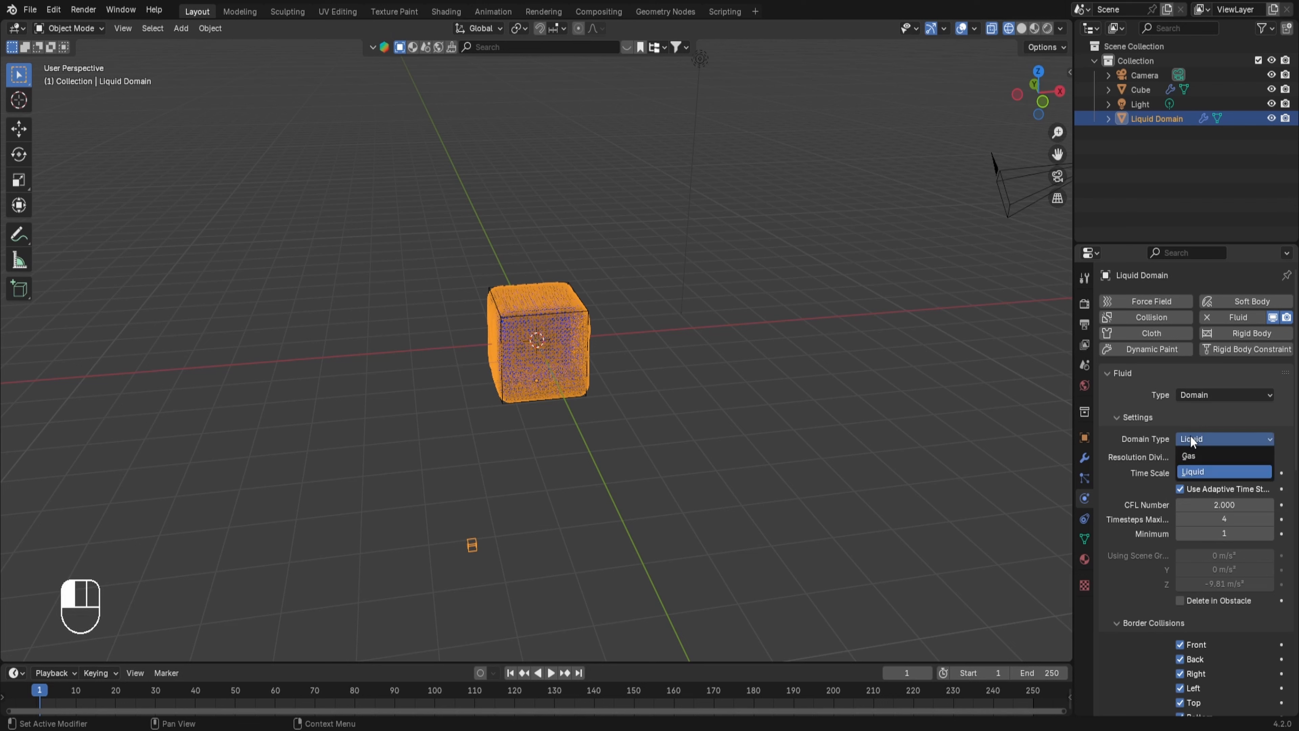
{"action": "left_click", "coordinate": [1190, 436]}
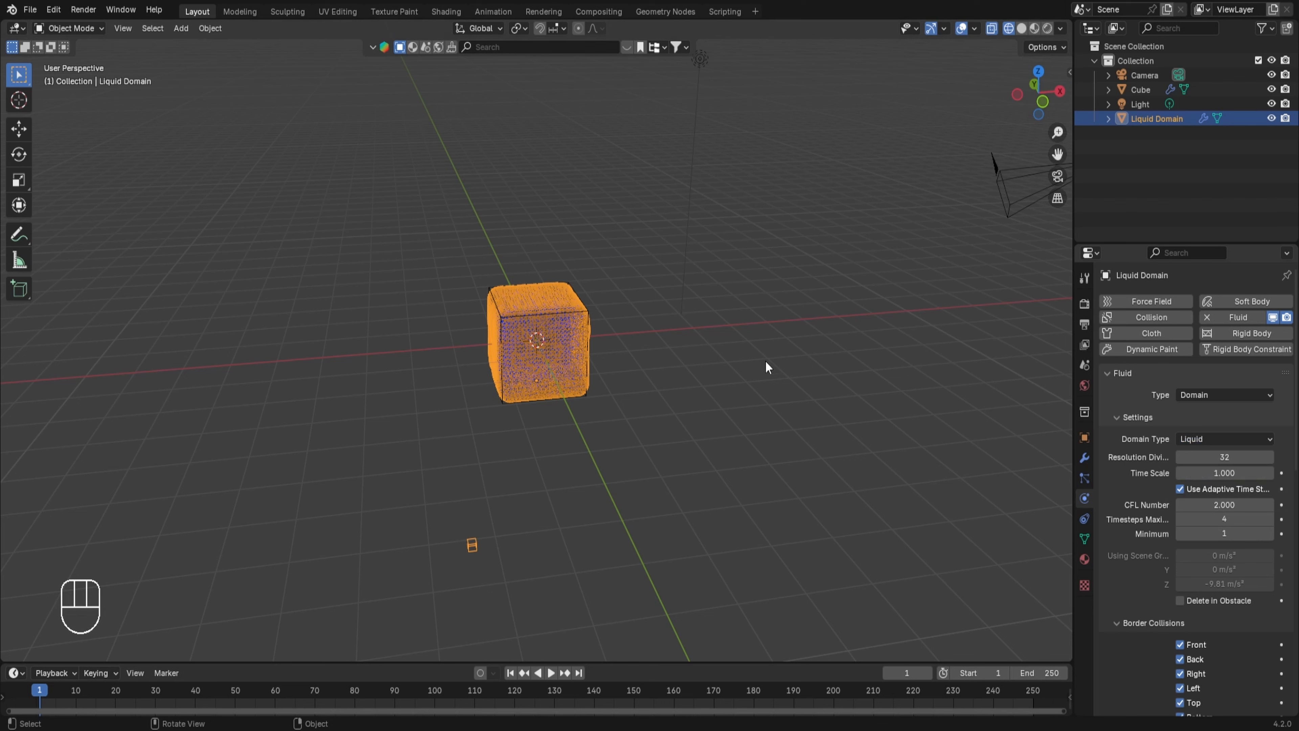
Step: Play the liquid simulation from frame 1, stop it at about frame 64, and display the scene in solid shading
{"action": "key", "text": "space"}
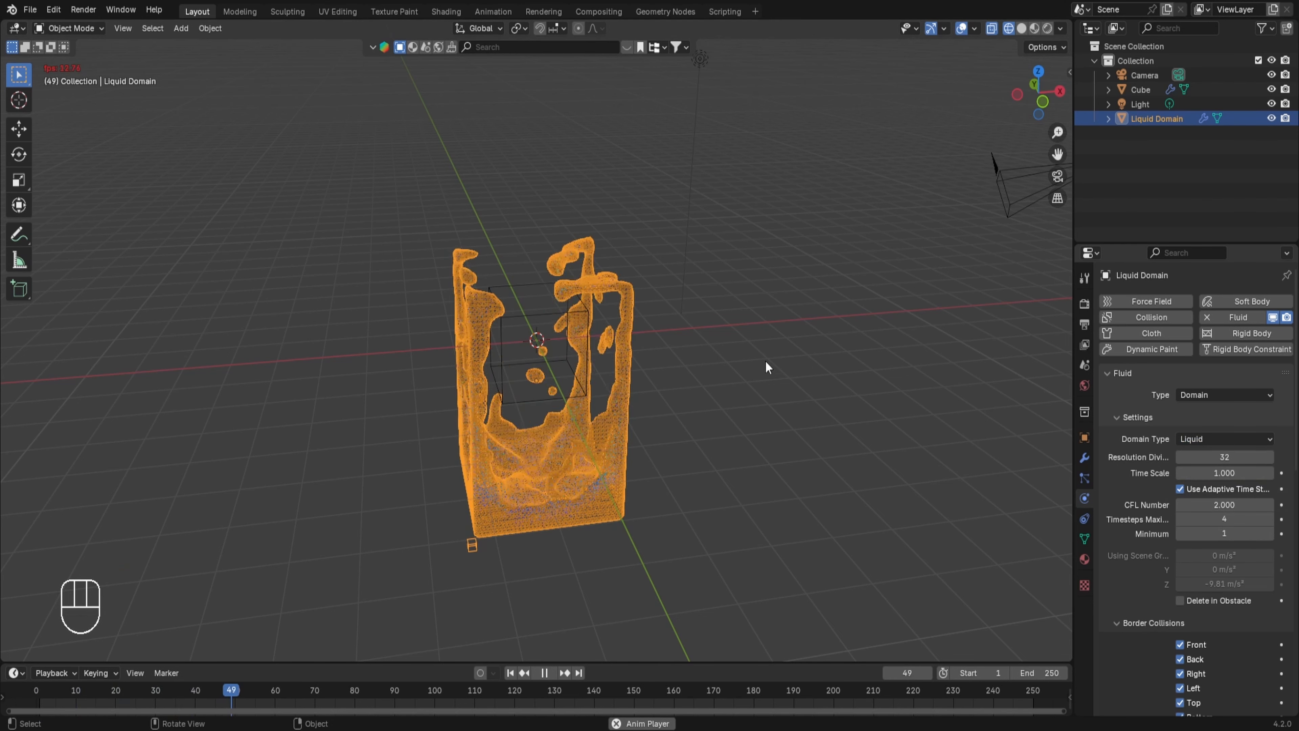
{"action": "key", "text": "space"}
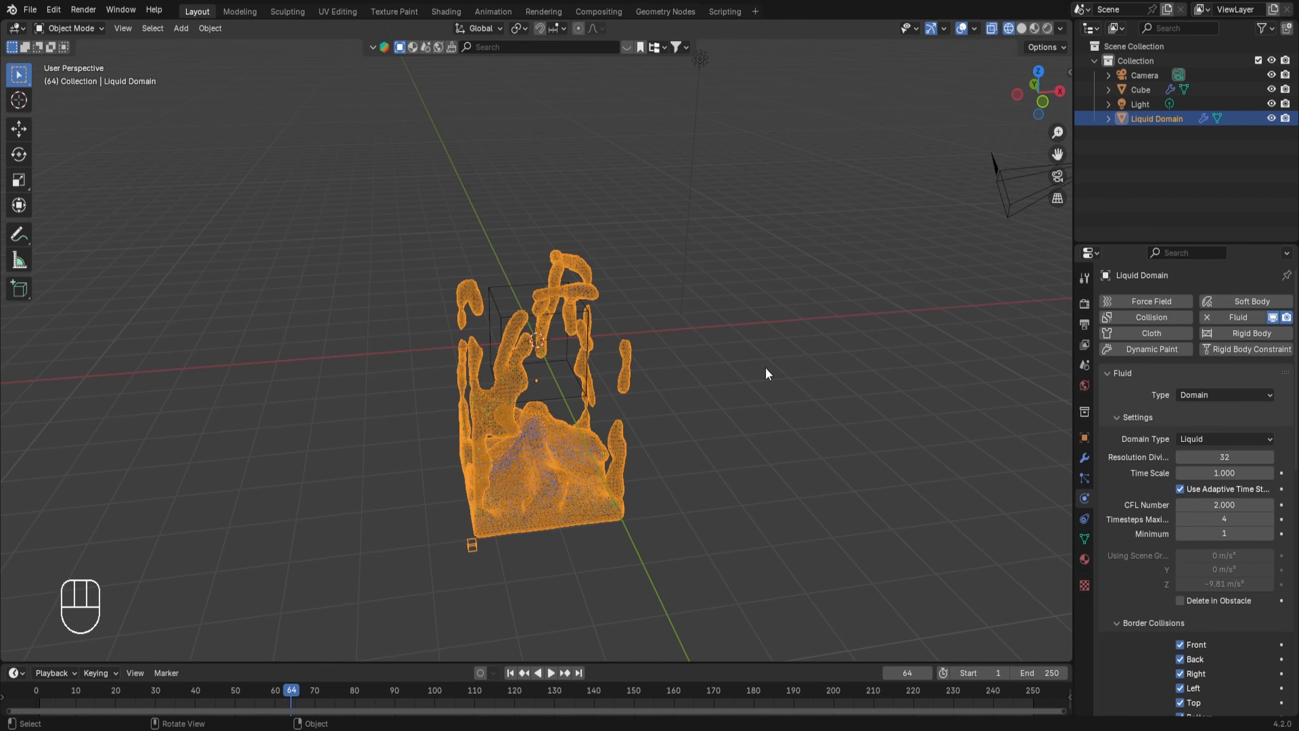
{"action": "left_click", "coordinate": [1025, 31]}
{"action": "middle_click_drag", "start_coordinate": [623, 503], "coordinate": [675, 442]}
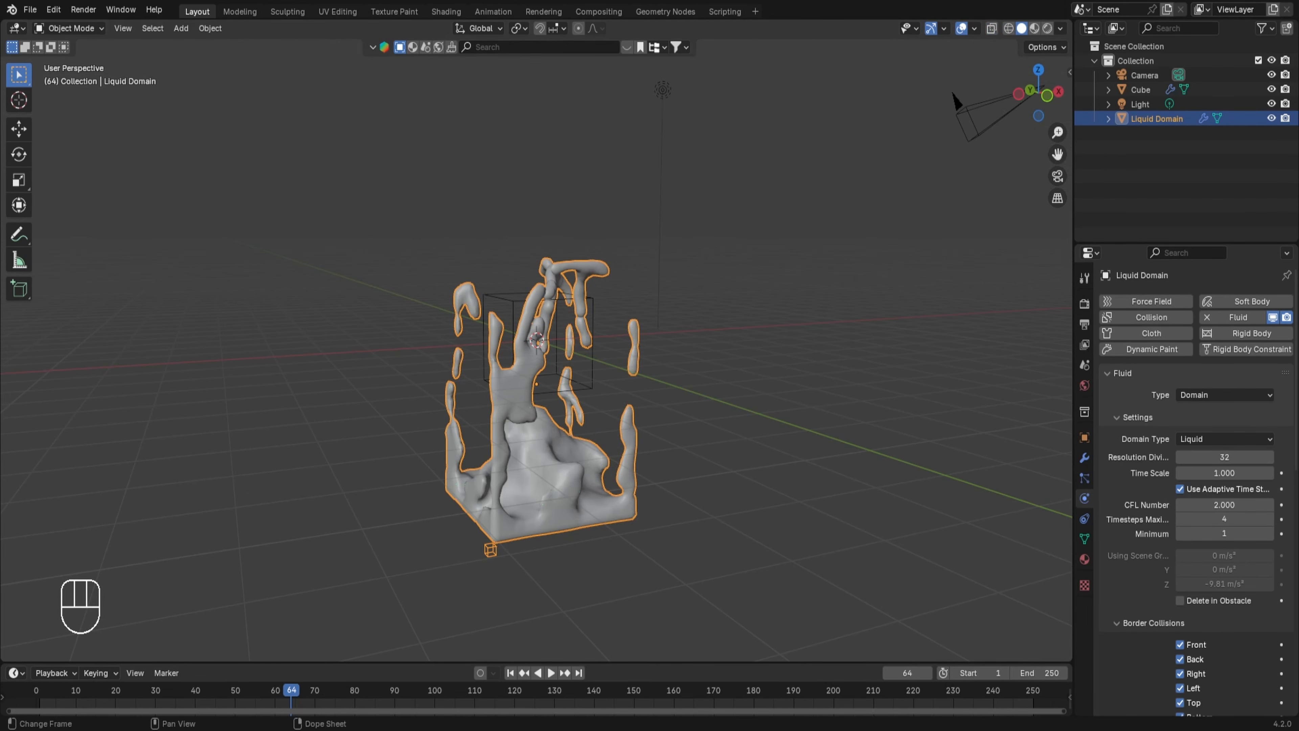
Step: Scrub the liquid simulation back to frame 42 and inspect the splash from a higher angle
{"action": "left_click_drag", "start_coordinate": [243, 697], "coordinate": [203, 693]}
{"action": "middle_click_drag", "start_coordinate": [322, 405], "coordinate": [254, 73]}
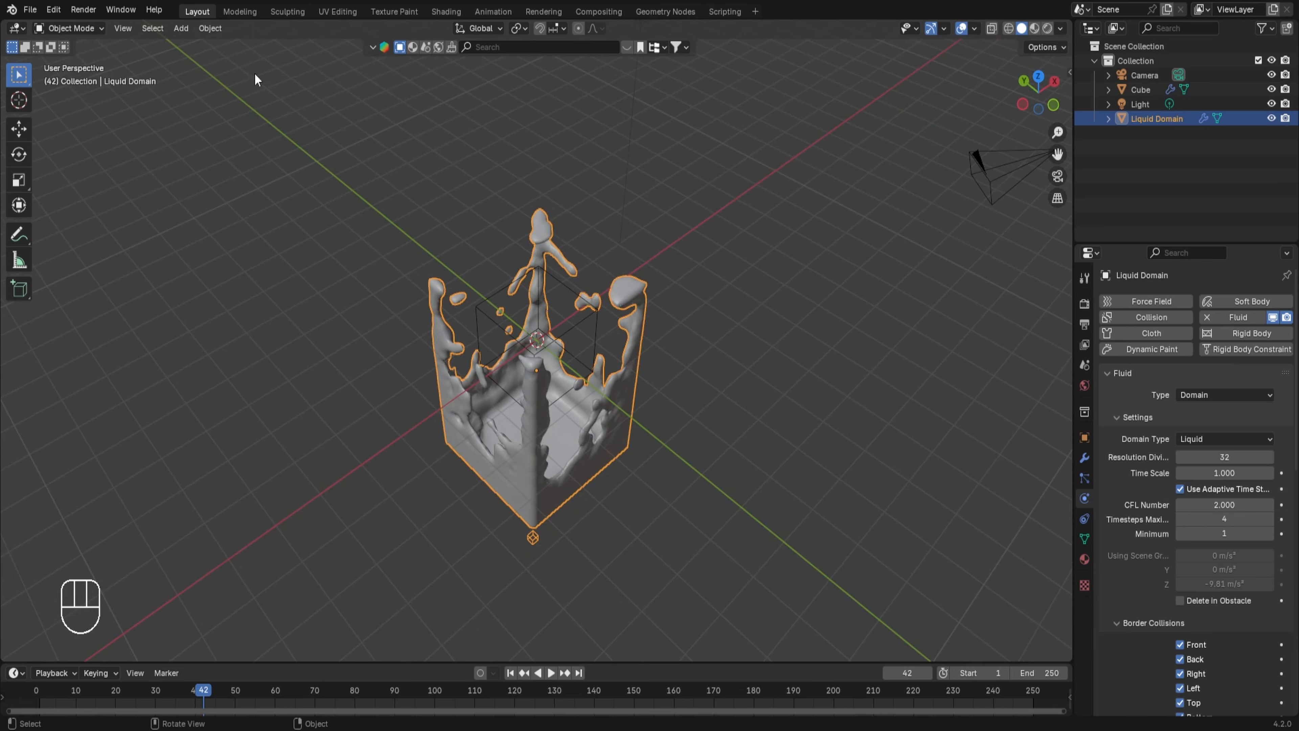
{"action": "left_click", "coordinate": [208, 30]}
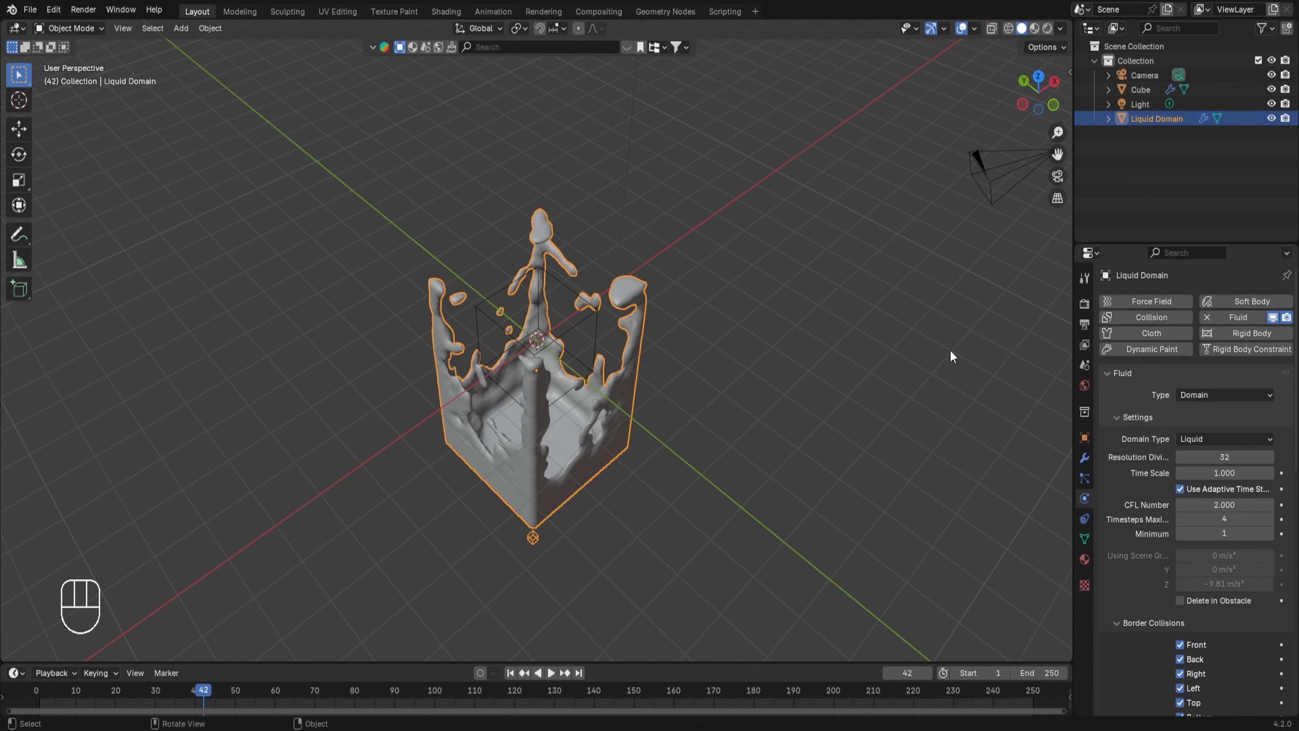